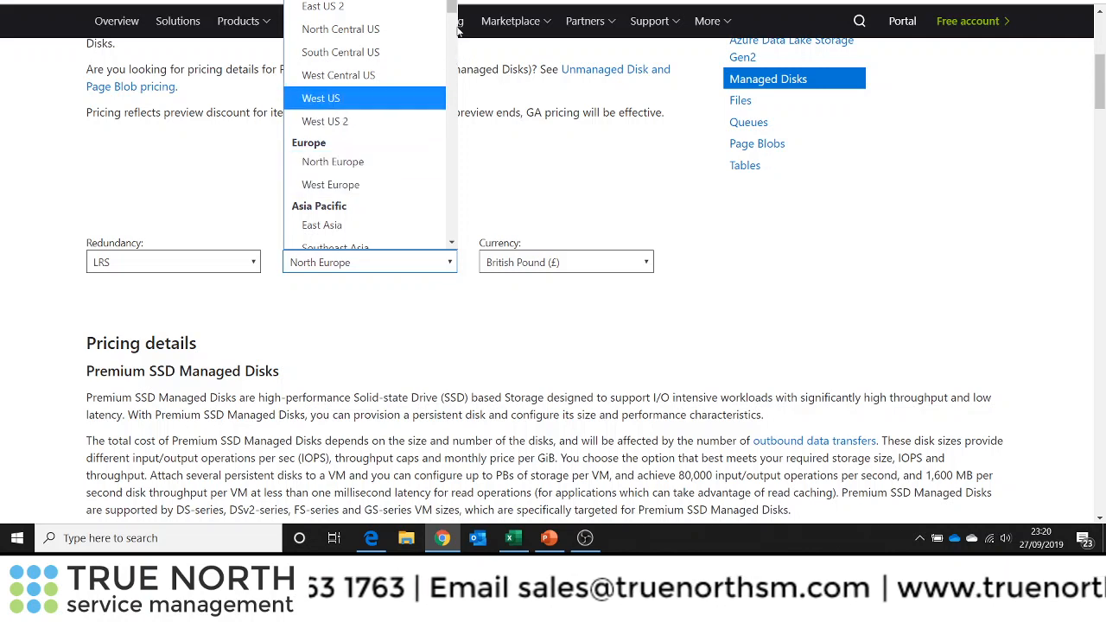
Set the managed disk pricing region to North Europe
{"action": "left_click_drag", "start_coordinate": [451, 16], "coordinate": [478, 32]}
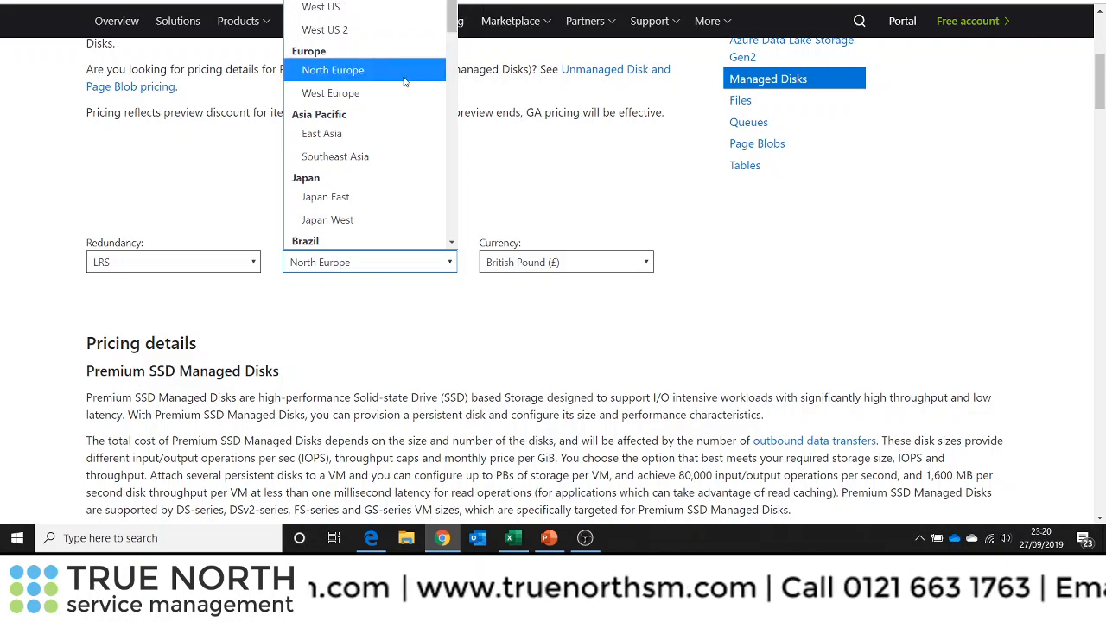
{"action": "left_click", "coordinate": [356, 73]}
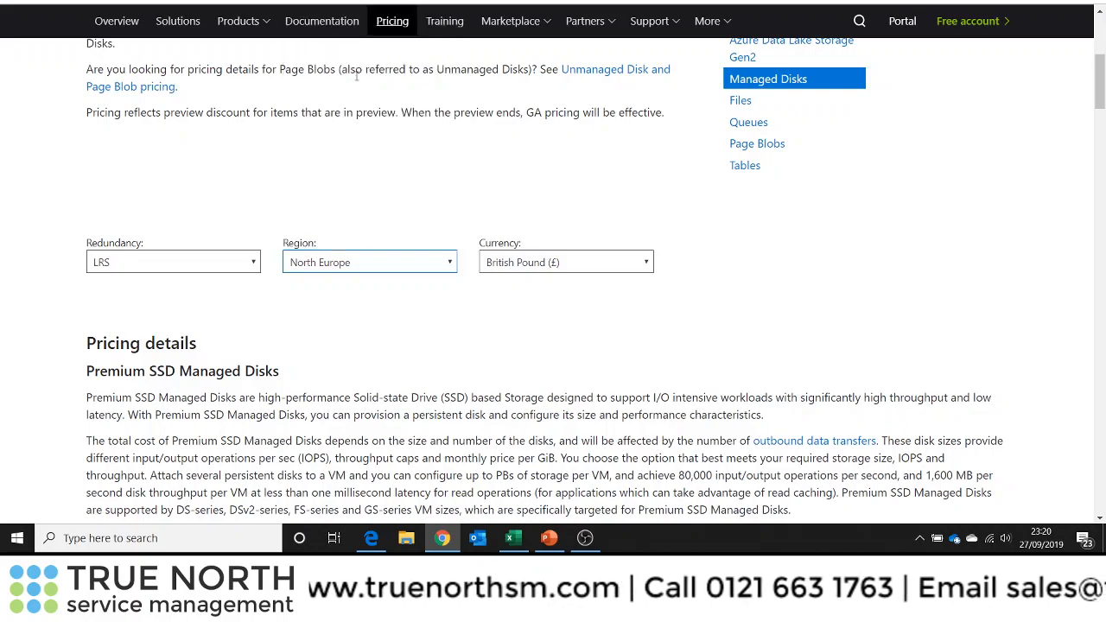
Review the Premium SSD, Standard SSD and Standard HDD managed disk pricing tables for North Europe
{"action": "scroll", "coordinate": [917, 343], "scroll_direction": "down", "scroll_amount": 1}
{"action": "scroll", "coordinate": [917, 342], "scroll_direction": "down", "scroll_amount": 3}
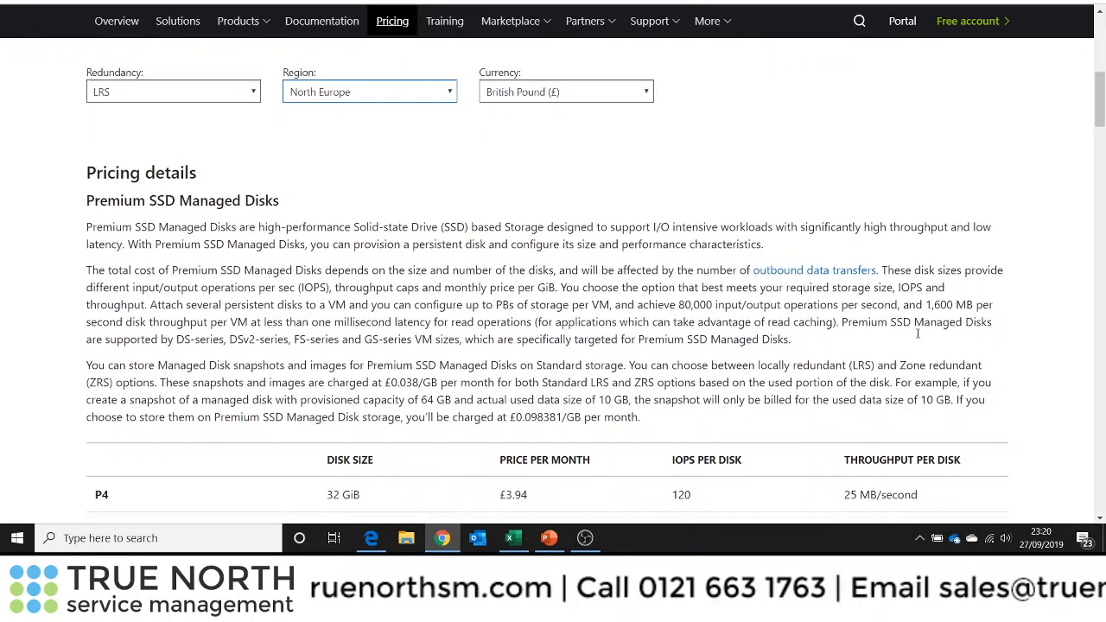
{"action": "scroll", "coordinate": [763, 288], "scroll_direction": "up", "scroll_amount": 2}
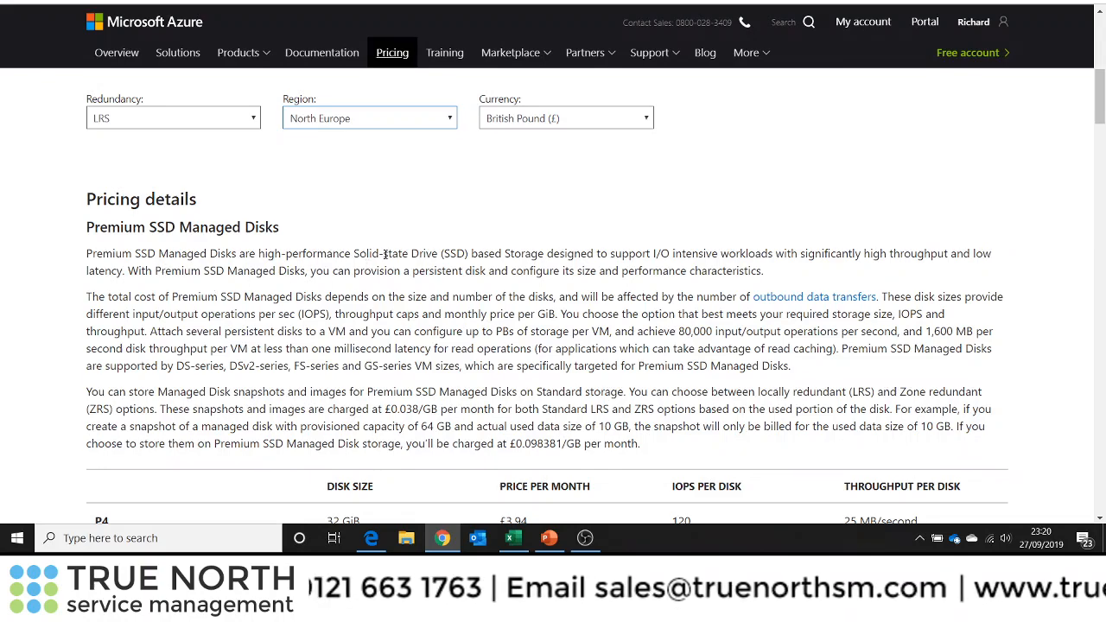
{"action": "scroll", "coordinate": [385, 254], "scroll_direction": "down", "scroll_amount": 1}
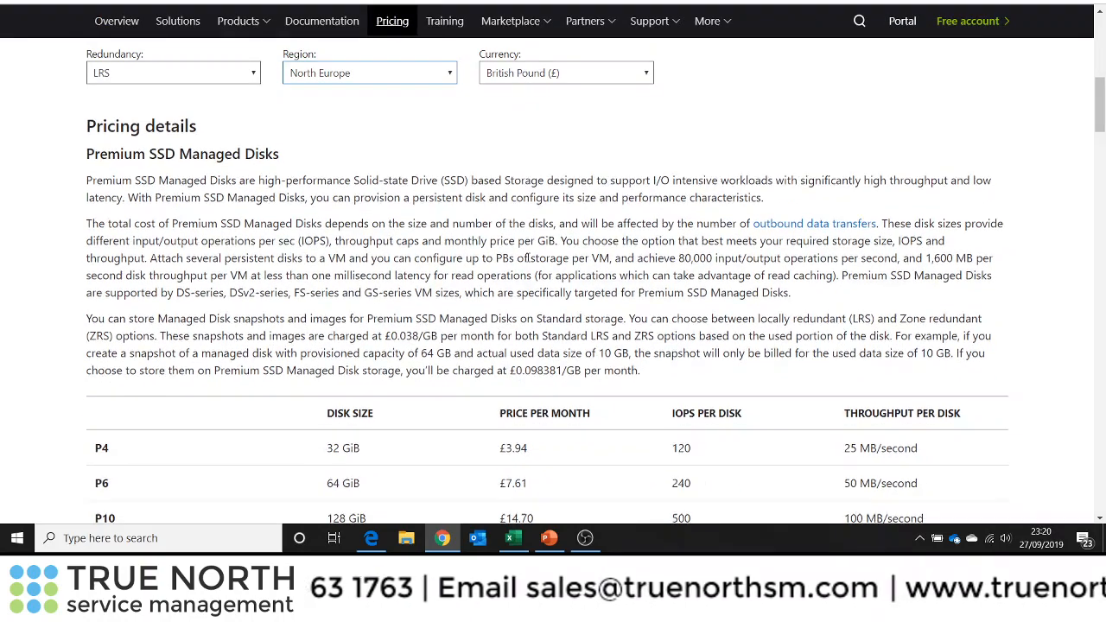
{"action": "scroll", "coordinate": [385, 225], "scroll_direction": "down", "scroll_amount": 2}
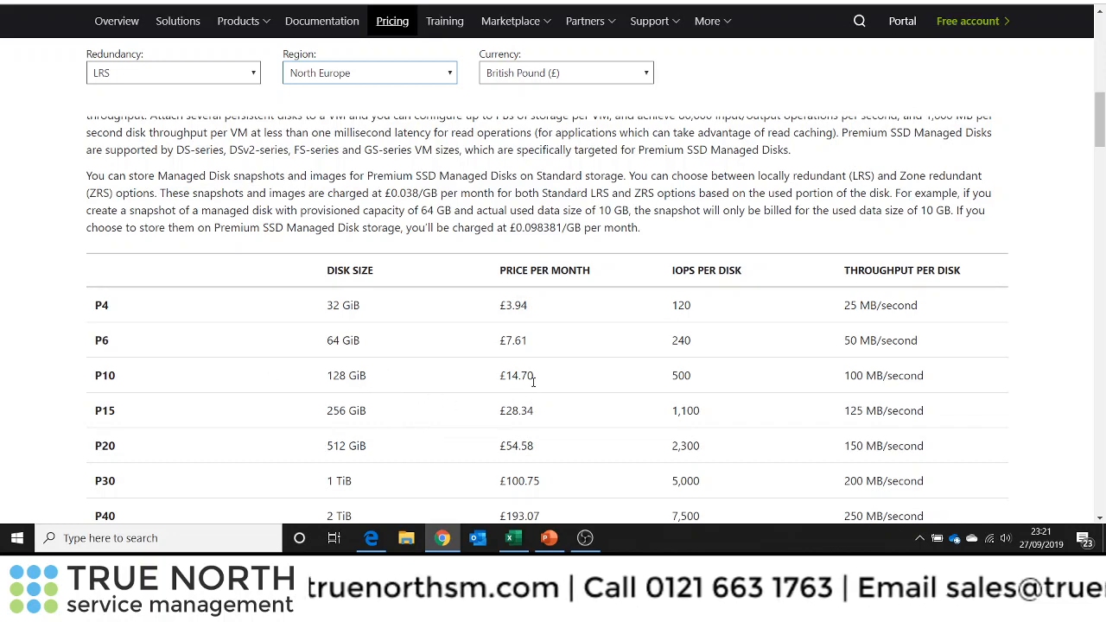
{"action": "scroll", "coordinate": [497, 363], "scroll_direction": "down", "scroll_amount": 5}
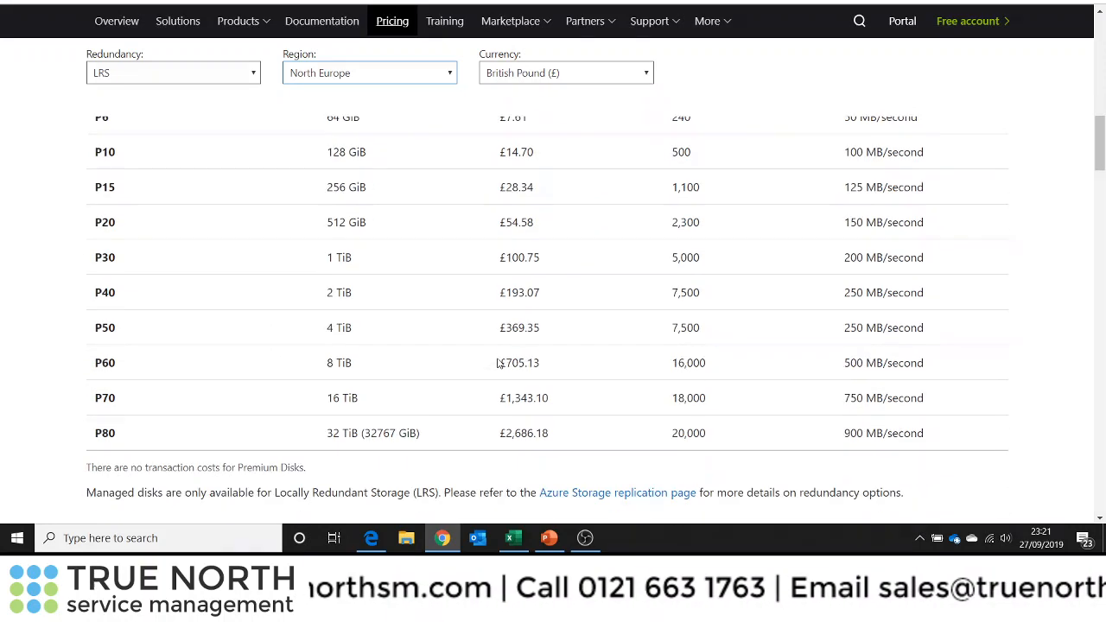
{"action": "scroll", "coordinate": [497, 363], "scroll_direction": "down", "scroll_amount": 4}
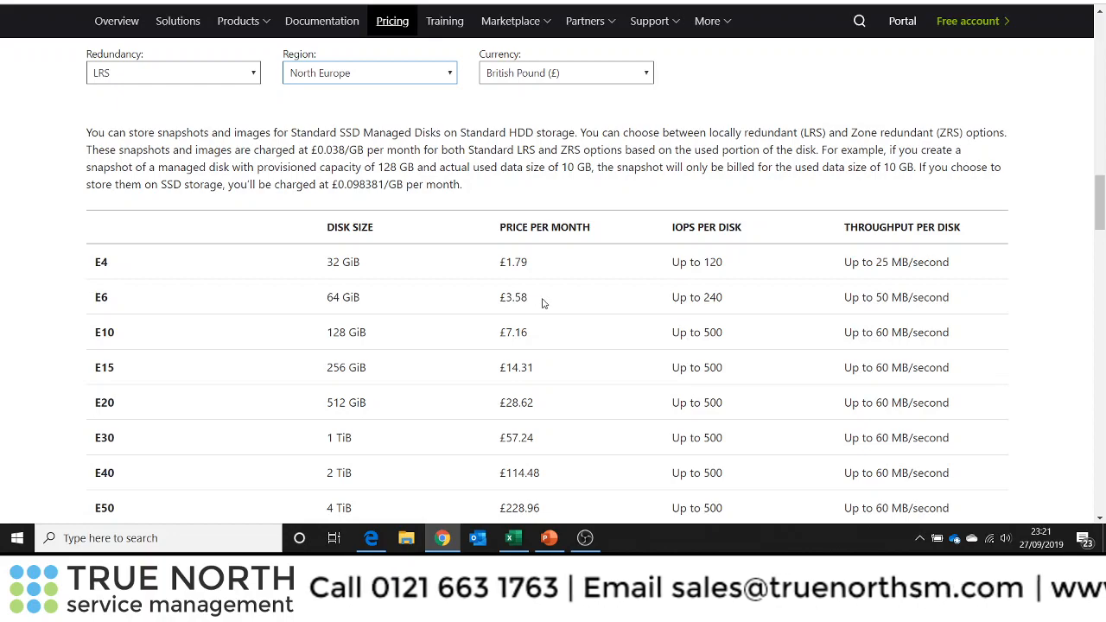
{"action": "scroll", "coordinate": [569, 332], "scroll_direction": "down", "scroll_amount": 7}
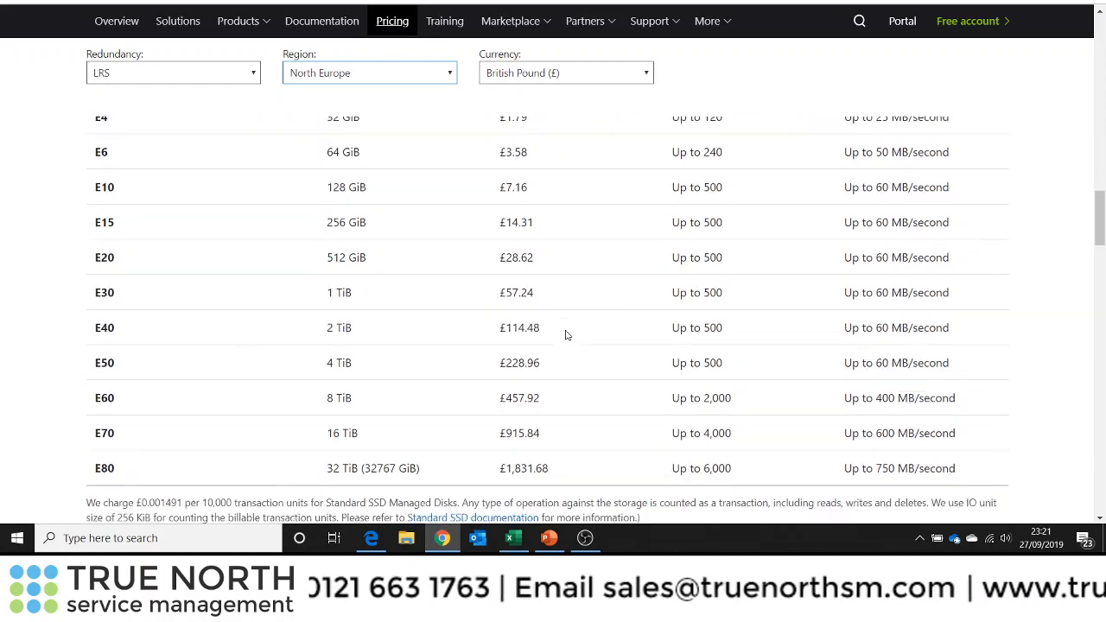
{"action": "scroll", "coordinate": [567, 334], "scroll_direction": "down", "scroll_amount": 1}
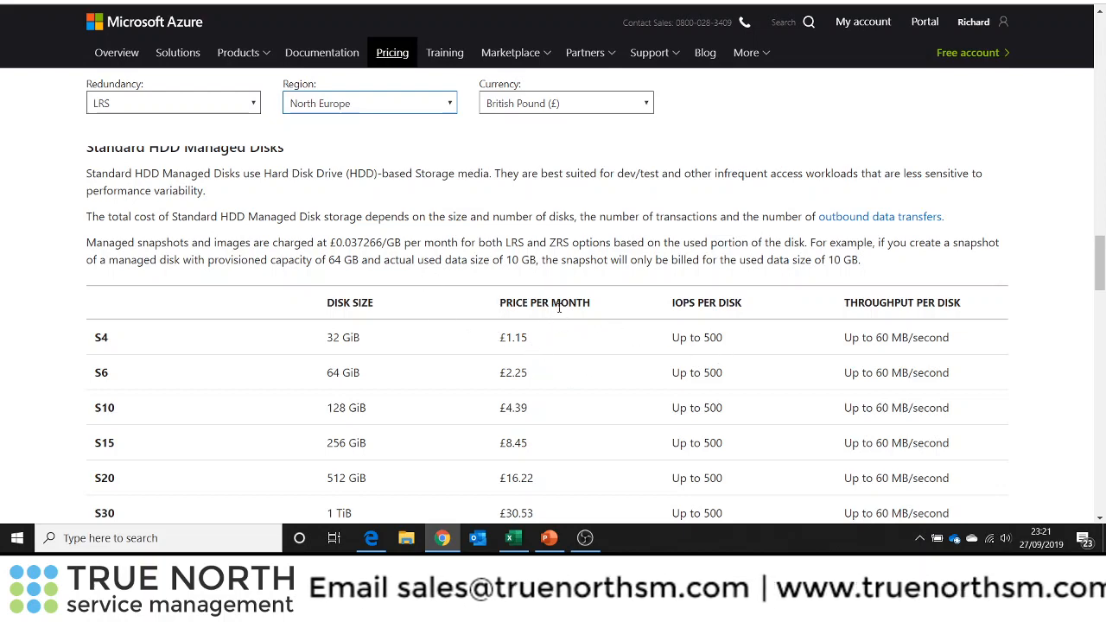
{"action": "scroll", "coordinate": [561, 307], "scroll_direction": "down", "scroll_amount": 2}
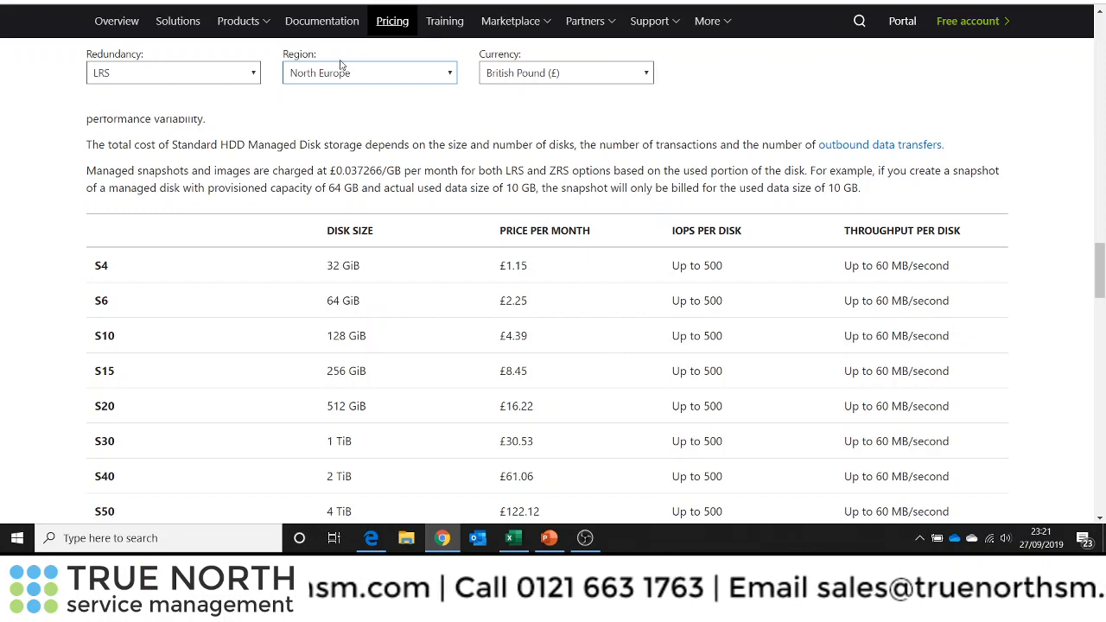
Switch to the Create a virtual machine form and review the available VM sizes and their monthly costs
{"action": "key", "text": "ctrl+Tab"}
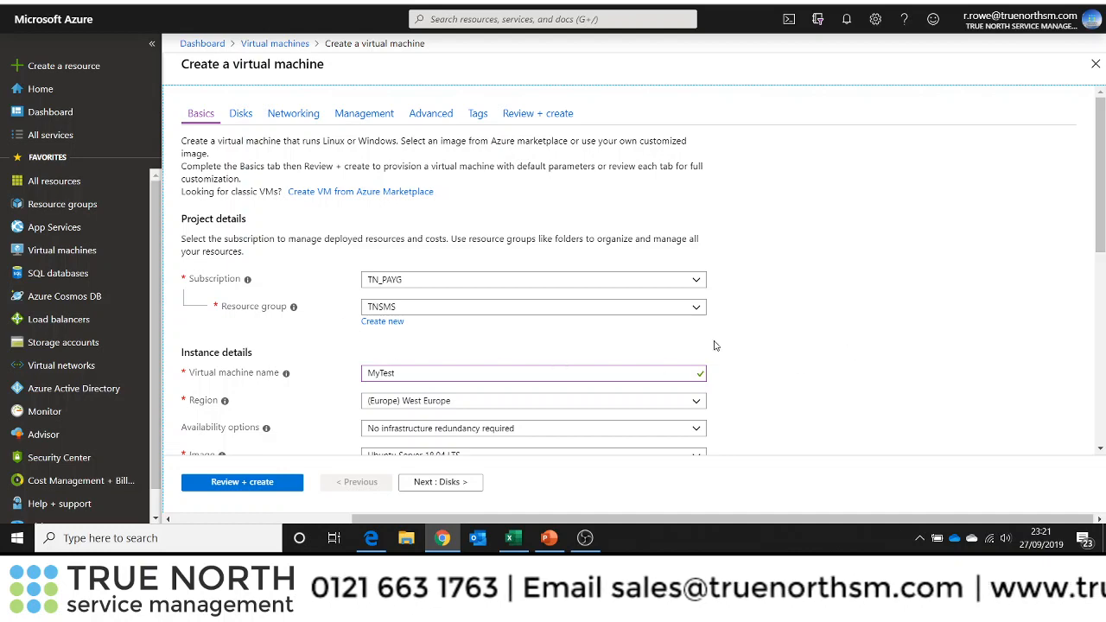
{"action": "left_click_drag", "start_coordinate": [1101, 222], "coordinate": [1102, 324]}
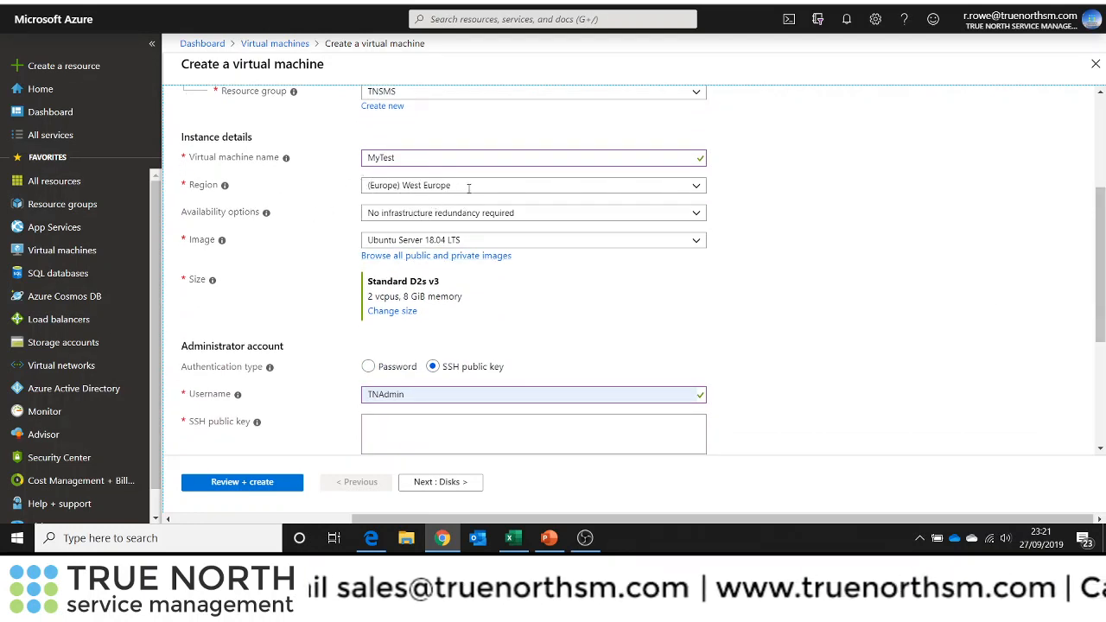
{"action": "left_click", "coordinate": [399, 313]}
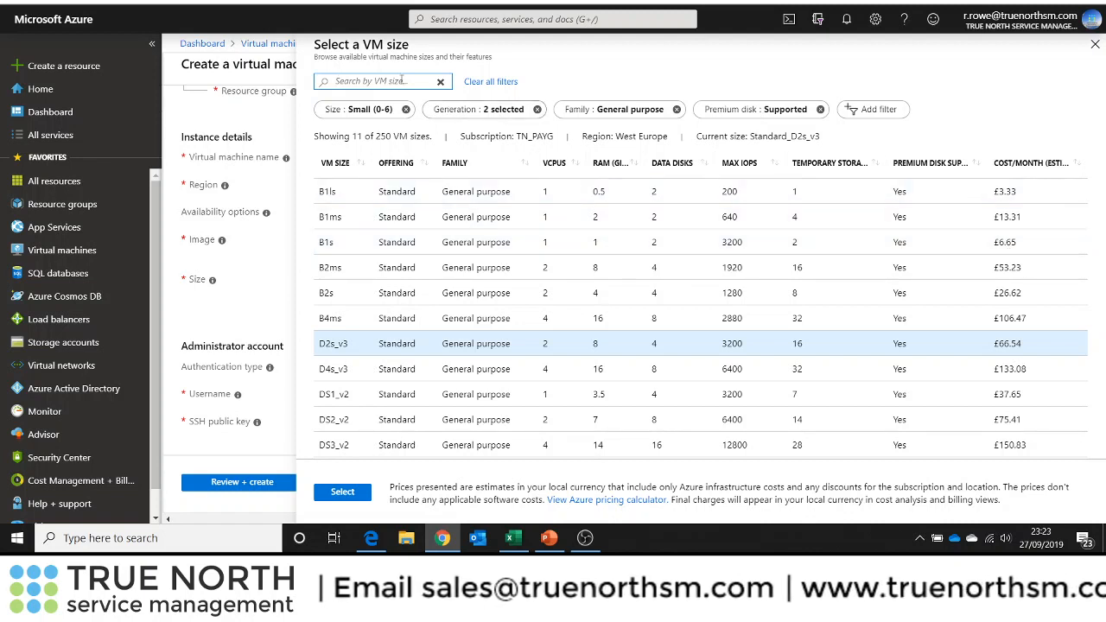
{"action": "left_click", "coordinate": [1096, 45]}
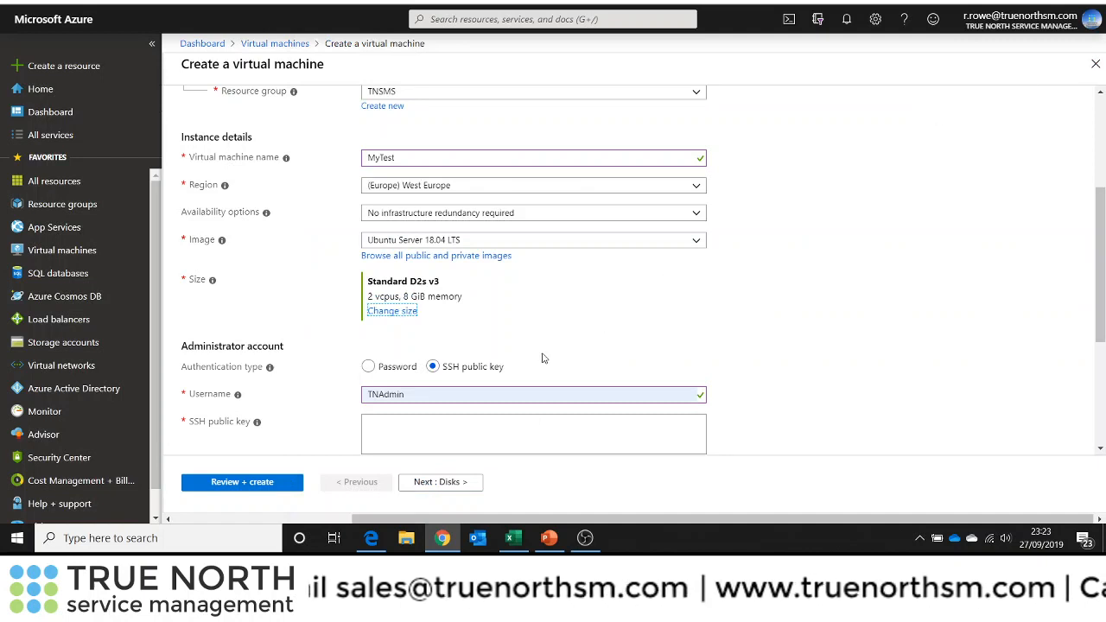
Set the virtual machine's region to (Europe) North Europe
{"action": "left_click", "coordinate": [695, 187]}
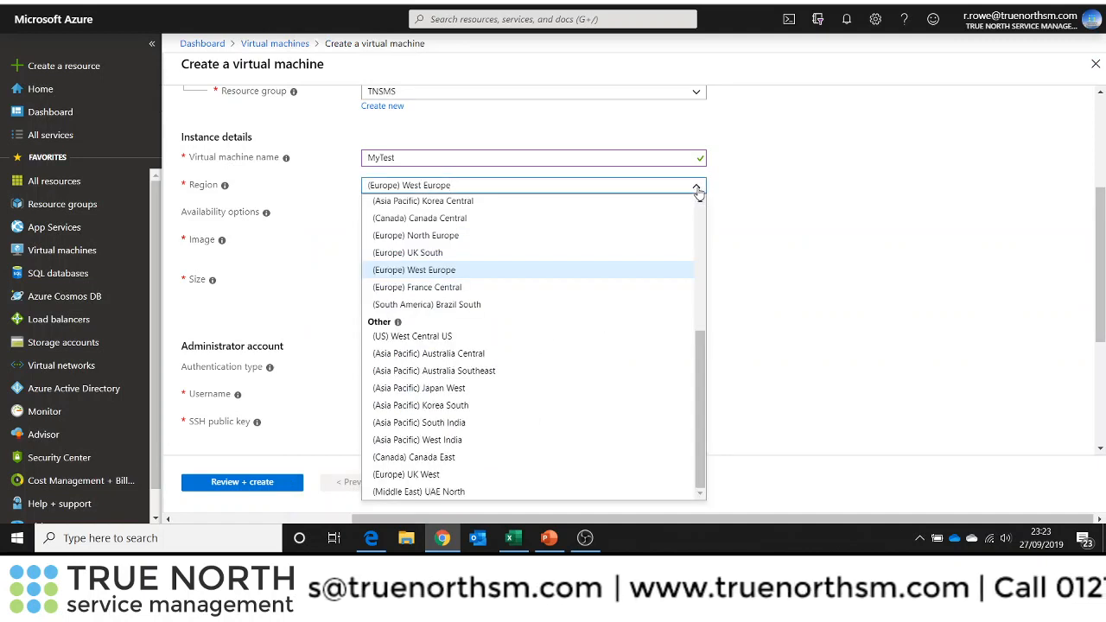
{"action": "left_click", "coordinate": [439, 239]}
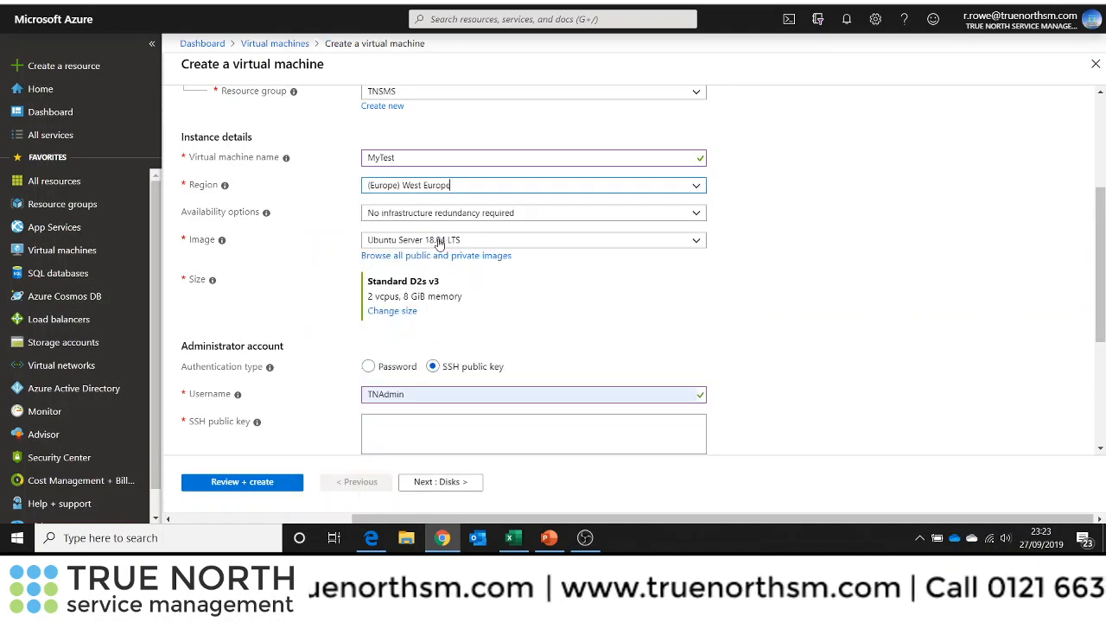
Review the VM size list and costs for the North Europe region
{"action": "left_click", "coordinate": [389, 312]}
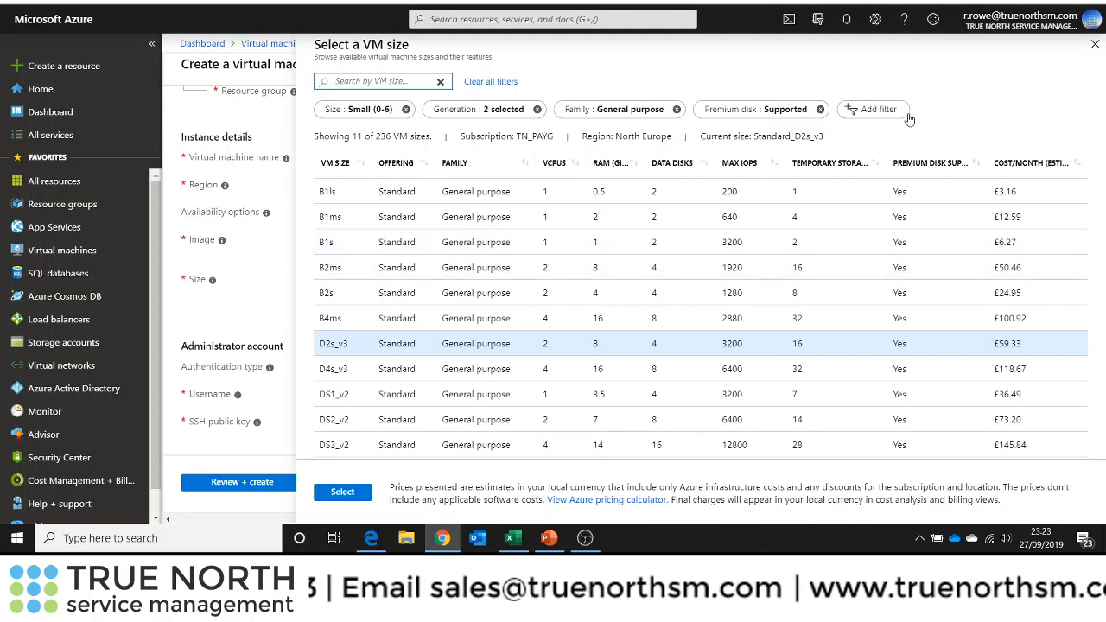
{"action": "left_click", "coordinate": [1095, 46]}
{"action": "left_click", "coordinate": [1096, 46]}
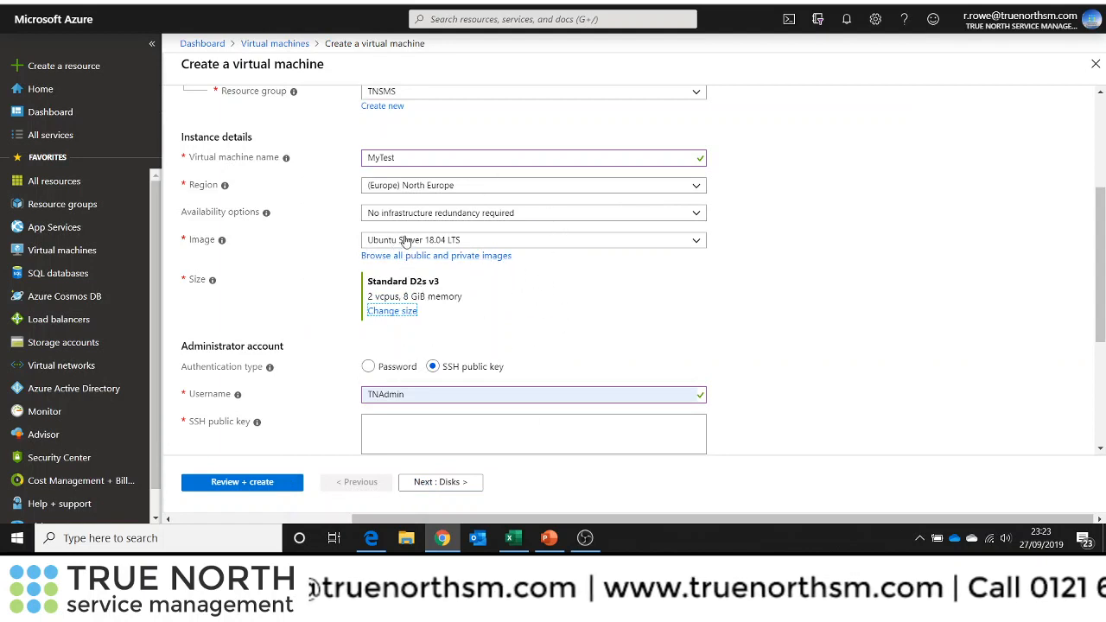
Check the setup slide in the presentation and return to the virtual machine form
{"action": "left_click", "coordinate": [555, 545]}
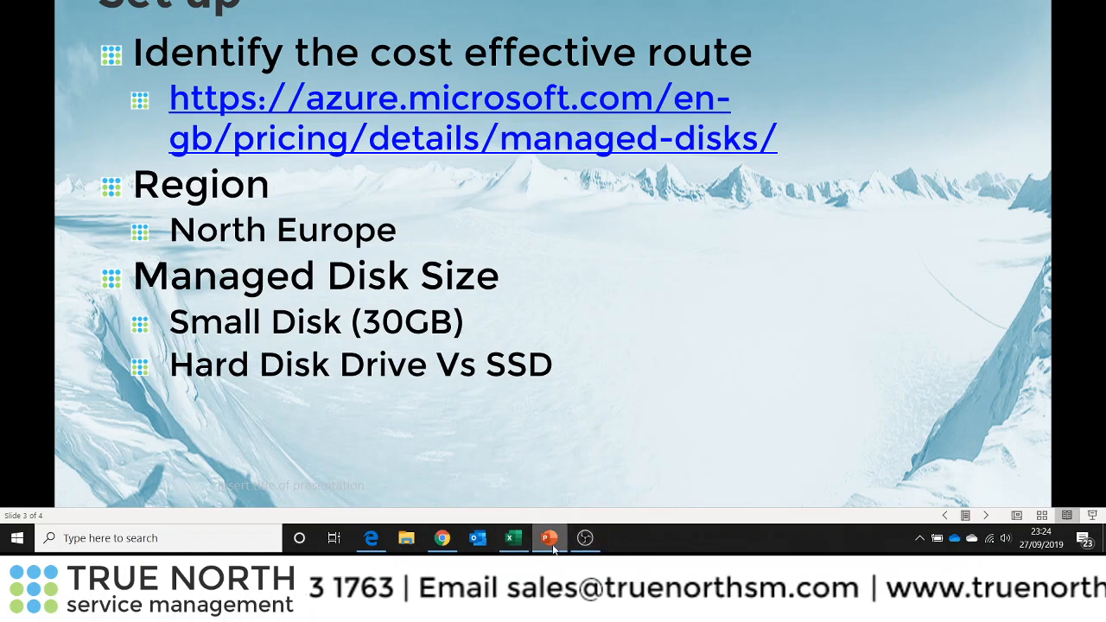
{"action": "mouse_move", "coordinate": [444, 542]}
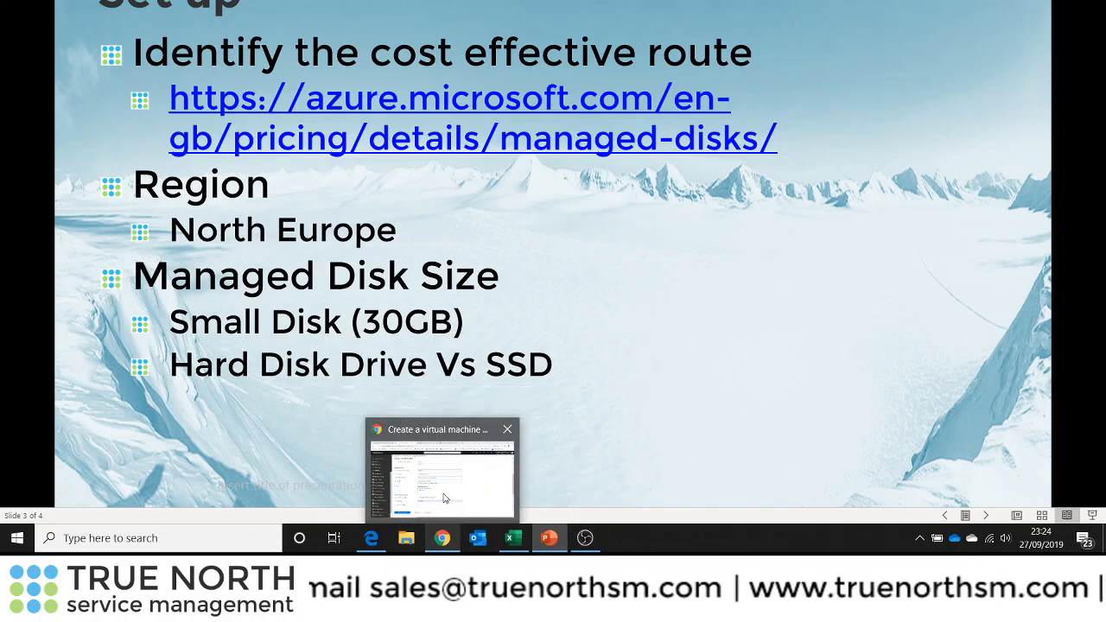
{"action": "left_click", "coordinate": [448, 499]}
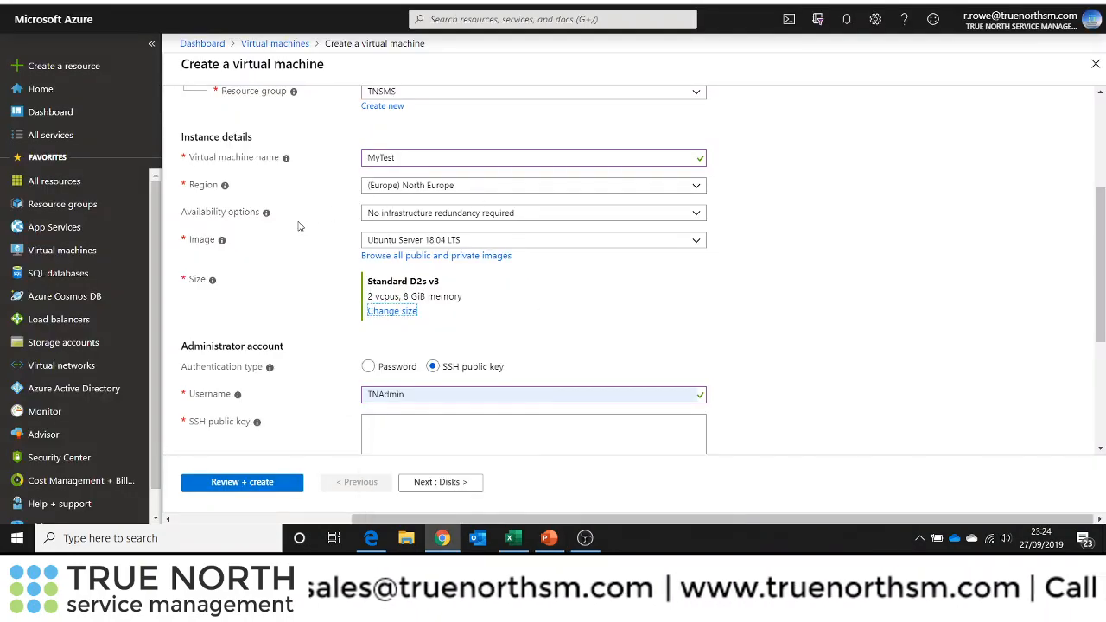
Open the image list to view the available operating system images
{"action": "left_click", "coordinate": [696, 246]}
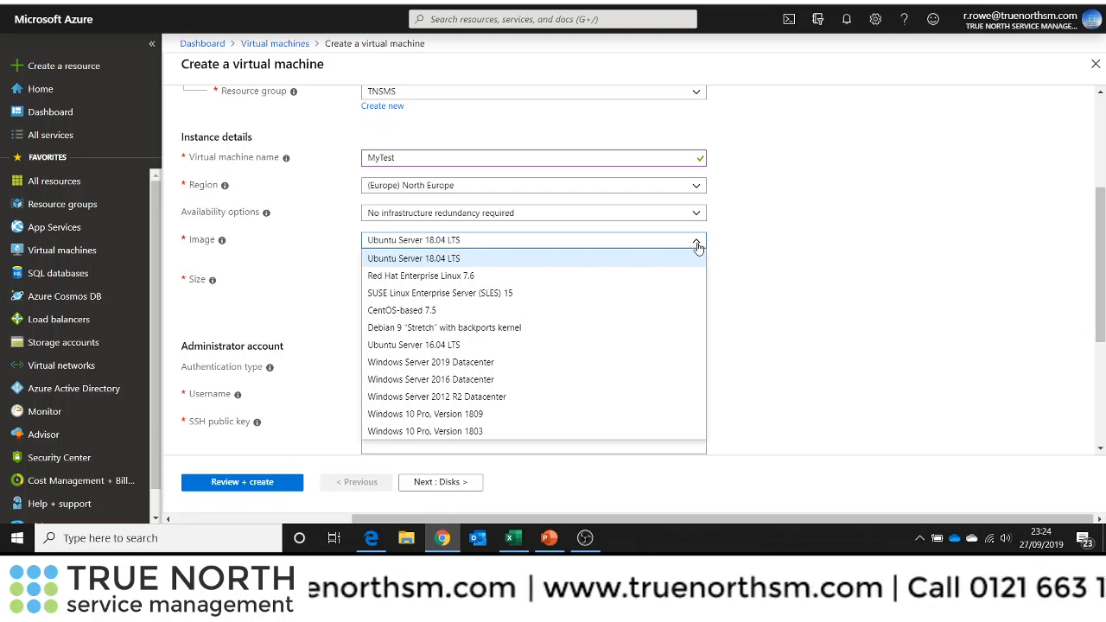
{"action": "left_click", "coordinate": [697, 245]}
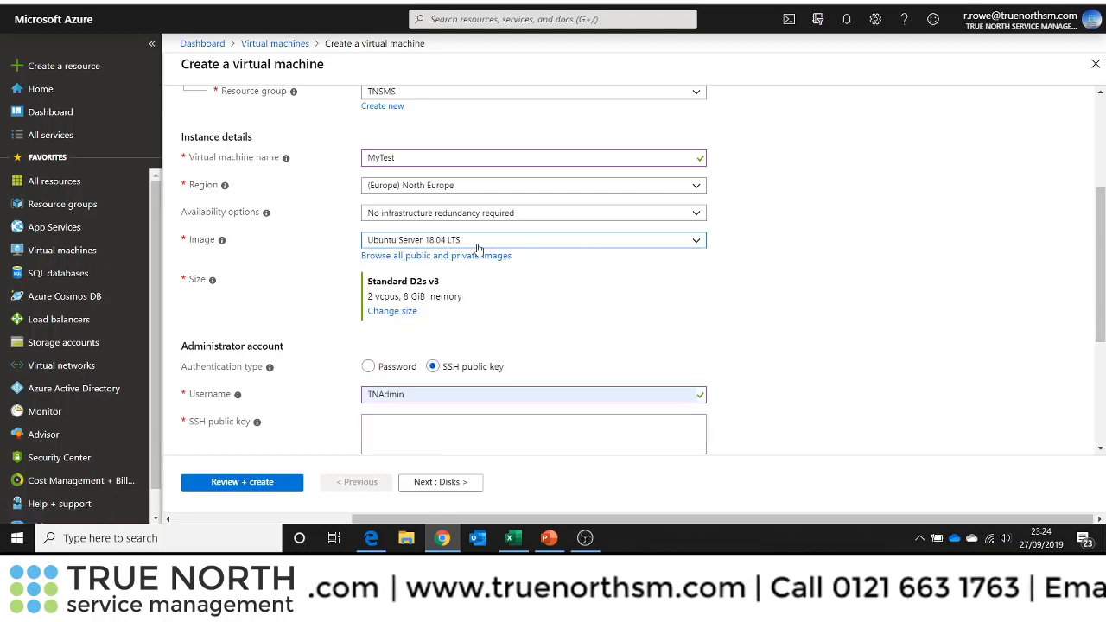
{"action": "left_click", "coordinate": [699, 246]}
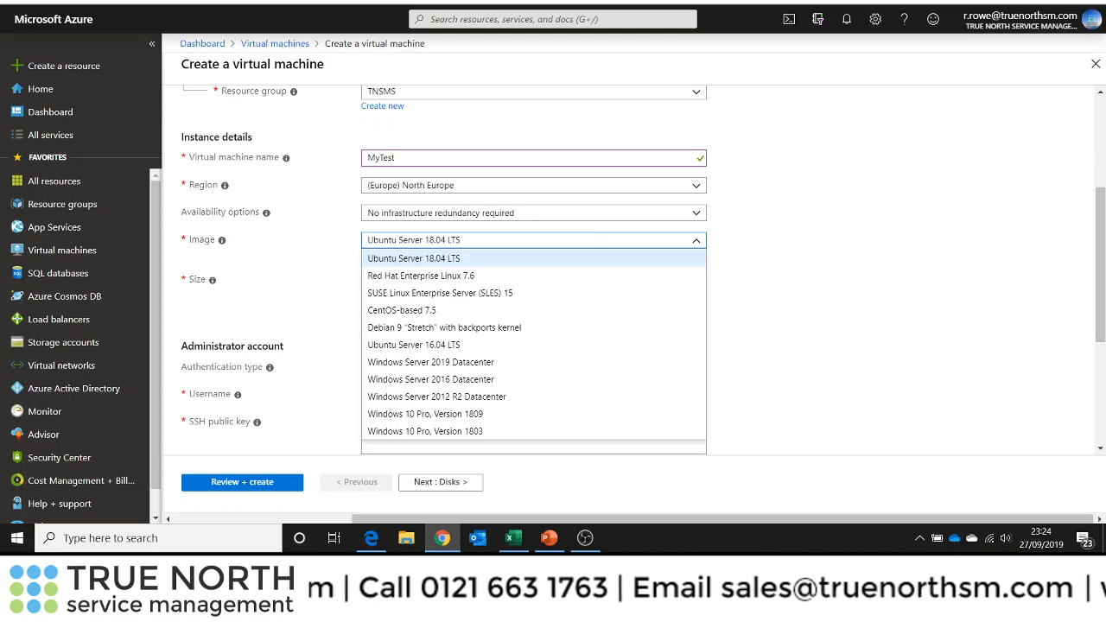
Switch to the disk pricing page and compare Standard HDD and Premium SSD monthly prices
{"action": "left_click", "coordinate": [605, 2]}
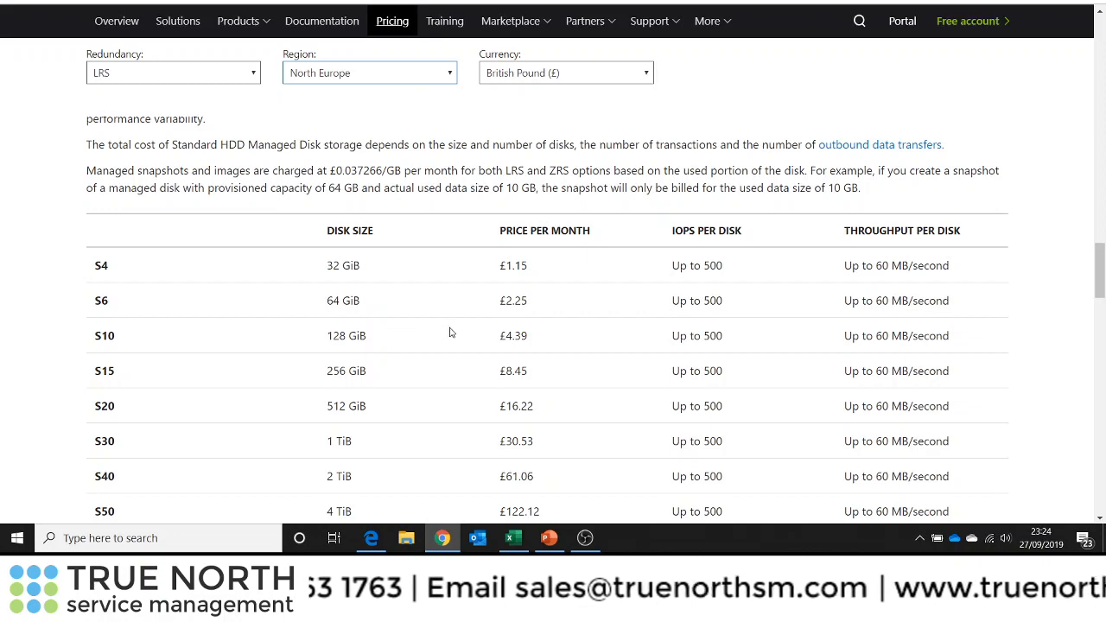
{"action": "scroll", "coordinate": [506, 342], "scroll_direction": "up", "scroll_amount": 1}
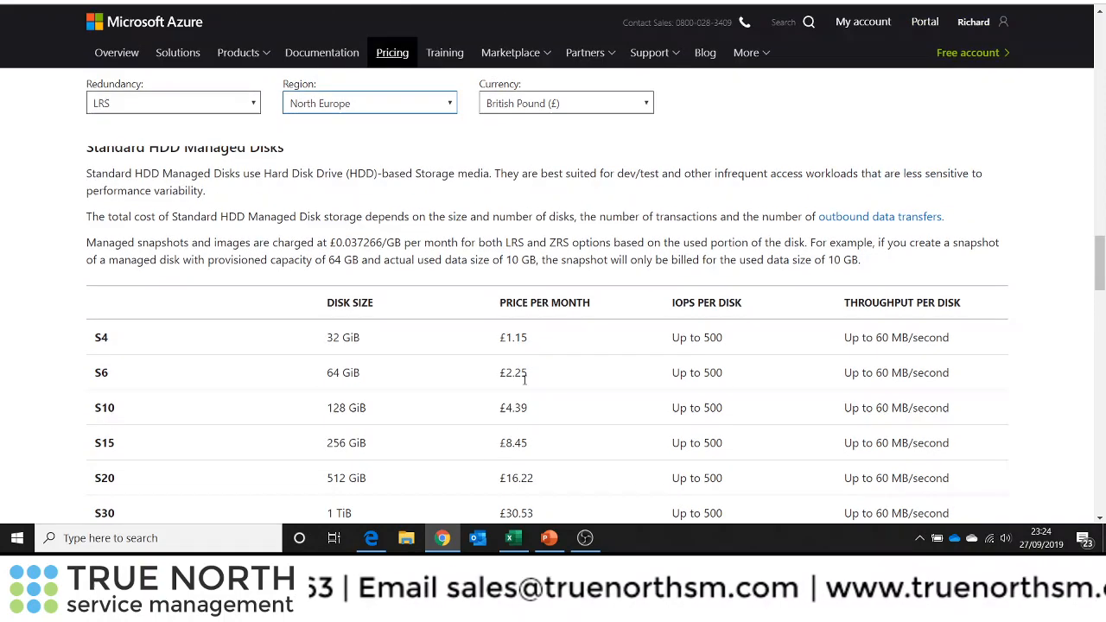
{"action": "scroll", "coordinate": [518, 371], "scroll_direction": "down", "scroll_amount": 1}
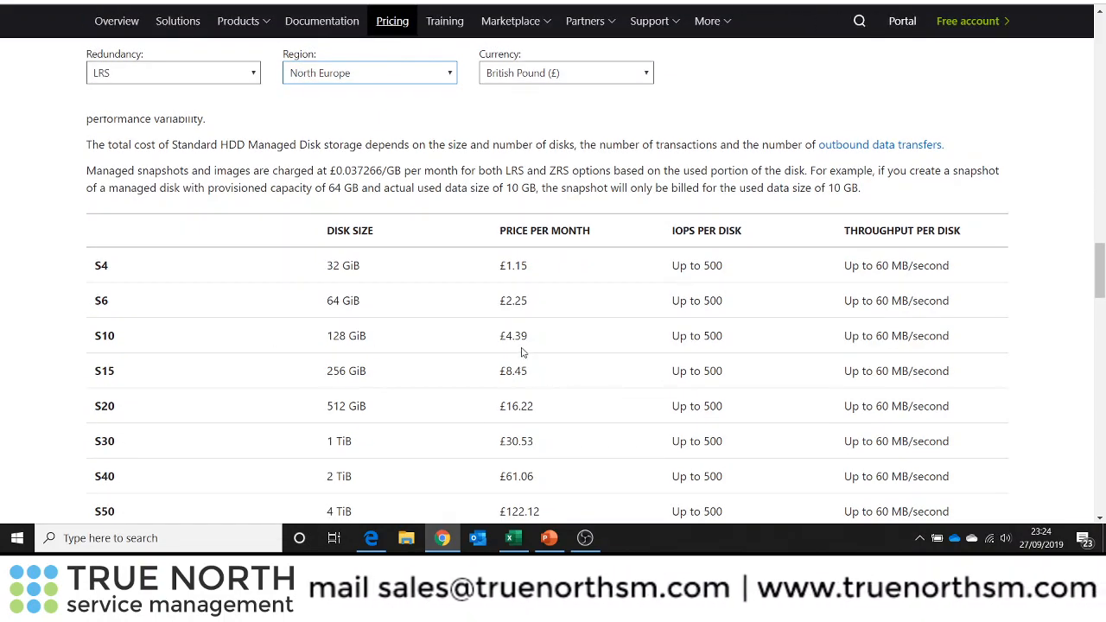
{"action": "scroll", "coordinate": [595, 350], "scroll_direction": "up", "scroll_amount": 20}
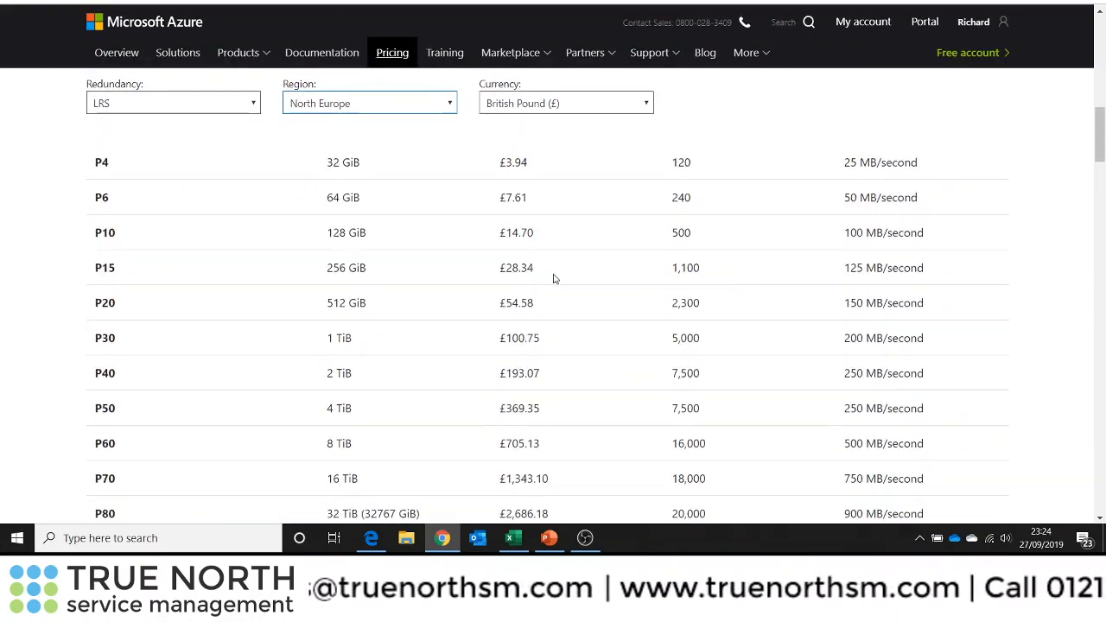
{"action": "scroll", "coordinate": [553, 279], "scroll_direction": "up", "scroll_amount": 2}
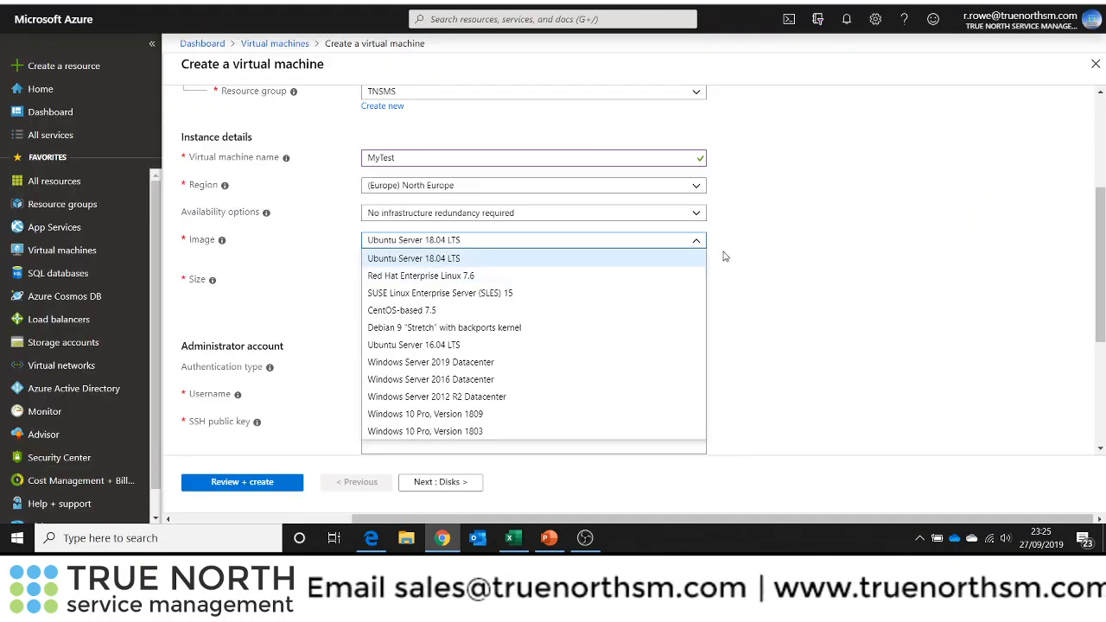
Close the image list and open the browser of all public and private images
{"action": "left_click", "coordinate": [696, 242]}
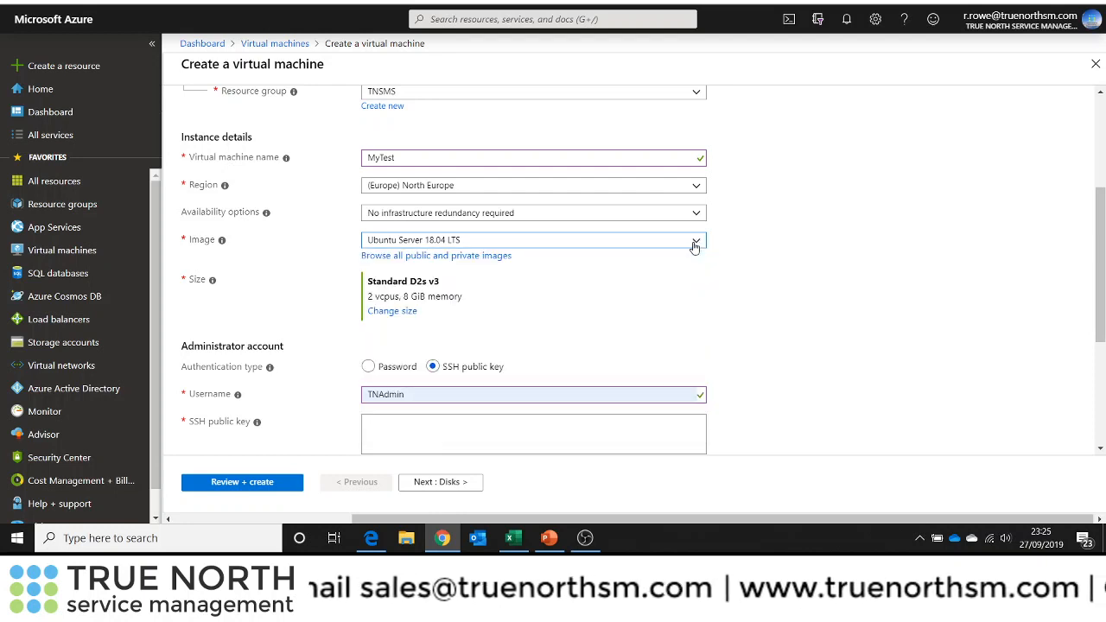
{"action": "left_click", "coordinate": [427, 257]}
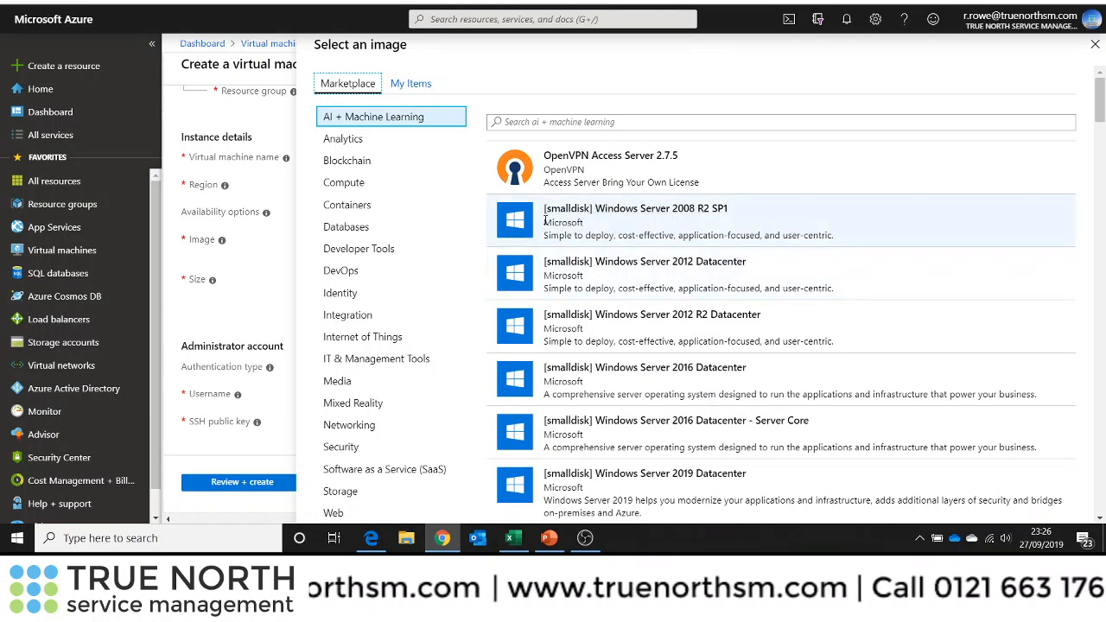
Advance the presentation to the next slide and return to the image selection pane
{"action": "left_click", "coordinate": [548, 541]}
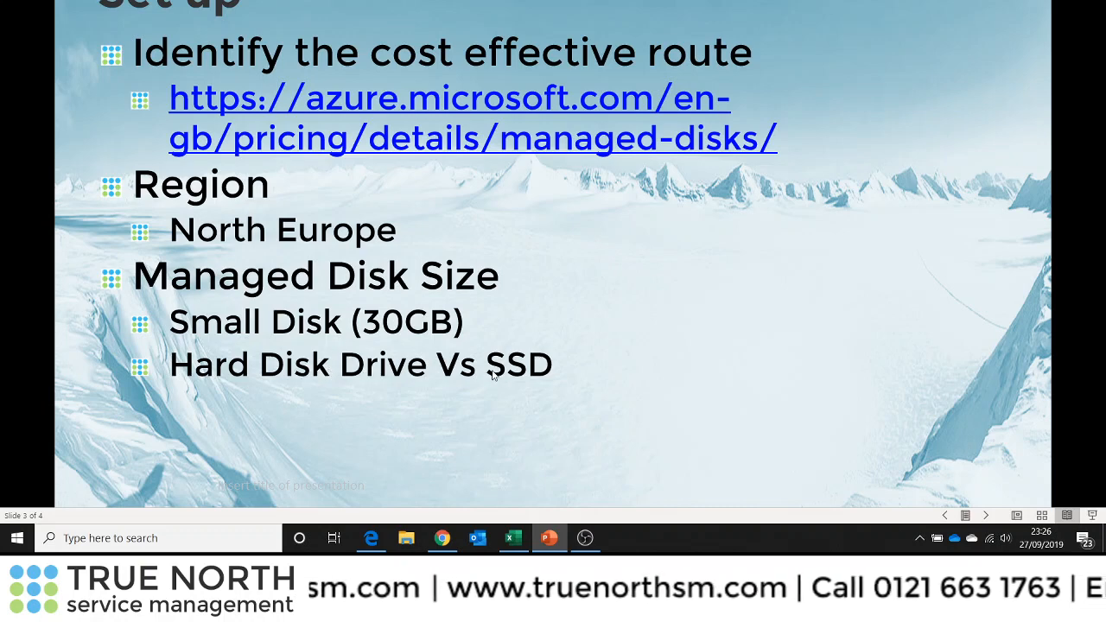
{"action": "left_click", "coordinate": [747, 342]}
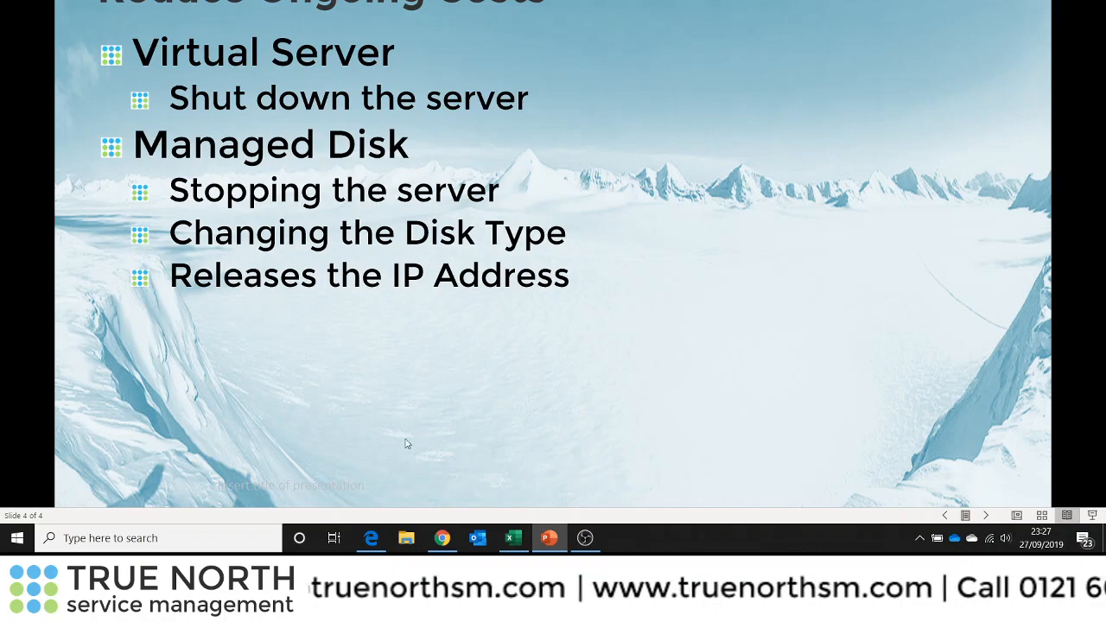
{"action": "left_click", "coordinate": [441, 538]}
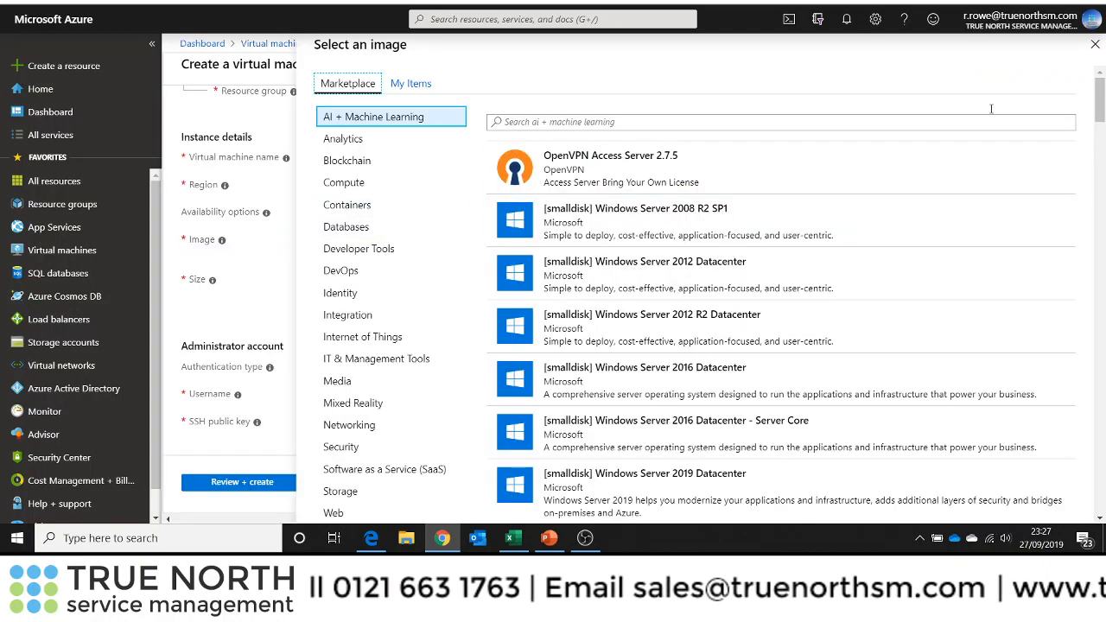
Close the image browser and switch to the browser tab listing the existing virtual machines
{"action": "left_click", "coordinate": [1095, 44]}
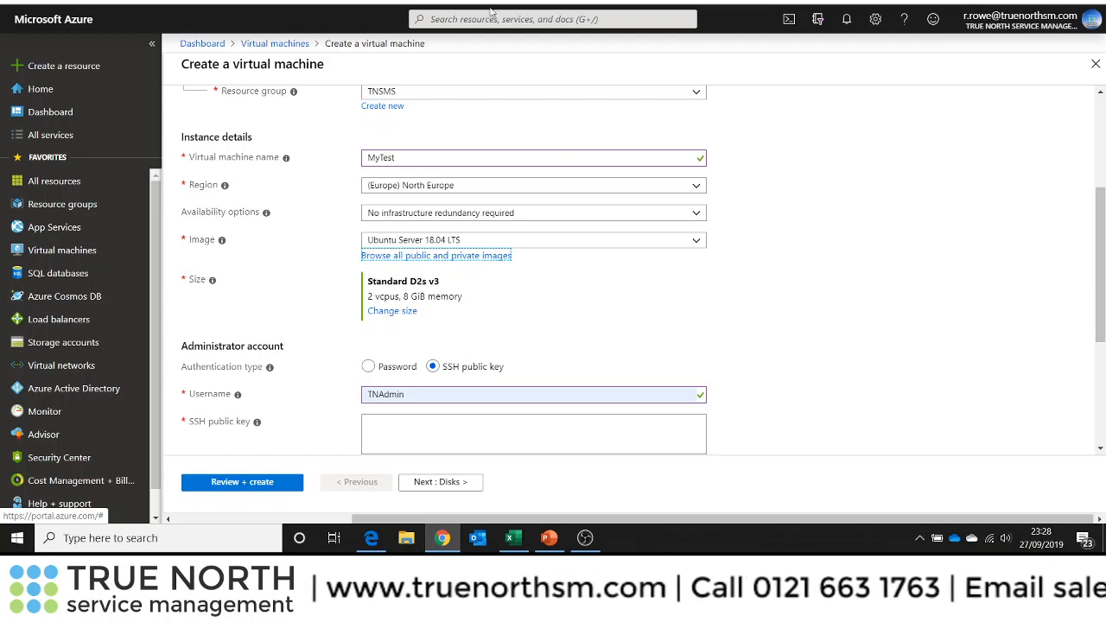
{"action": "key", "text": "ctrl+Tab"}
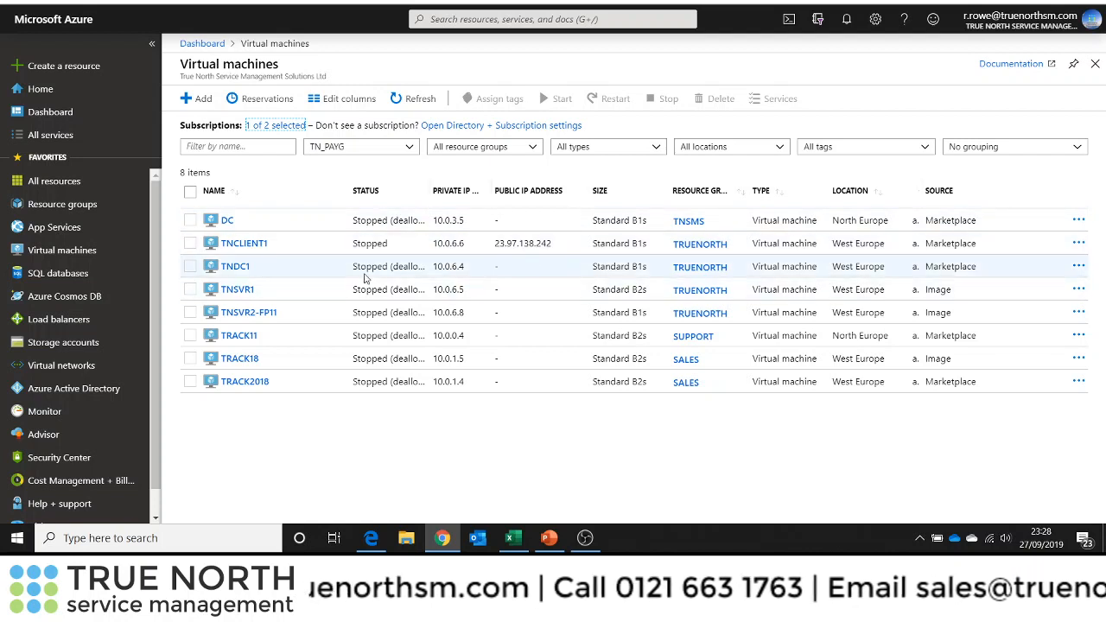
Widen the Status column and stop the TNCLIENT1 virtual machine, then return to the virtual machines list
{"action": "left_click_drag", "start_coordinate": [431, 191], "coordinate": [452, 203]}
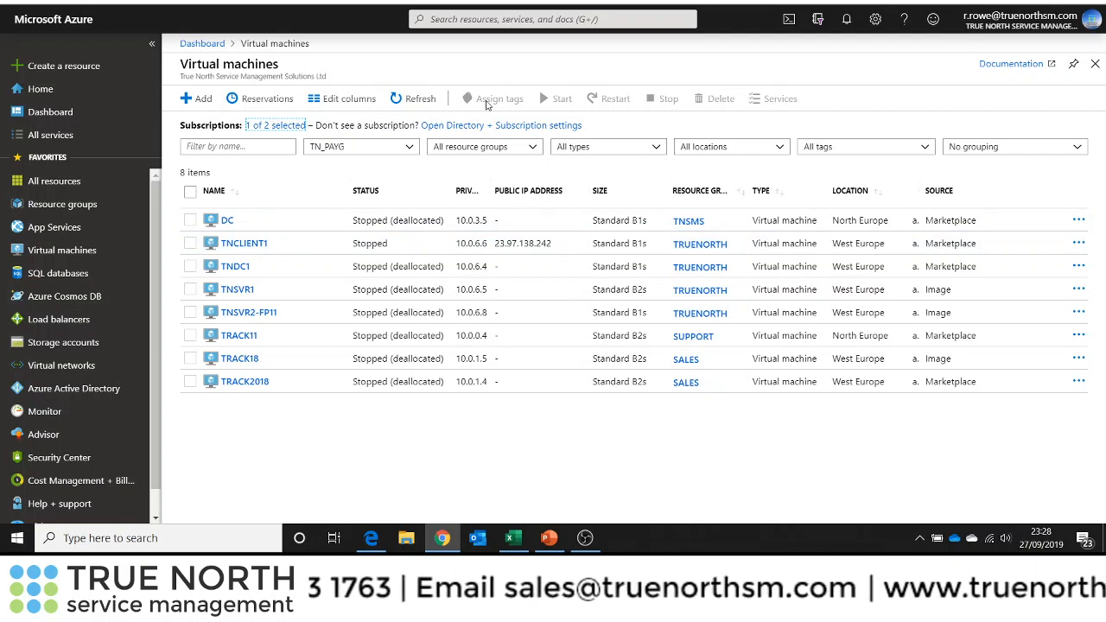
{"action": "left_click", "coordinate": [259, 246]}
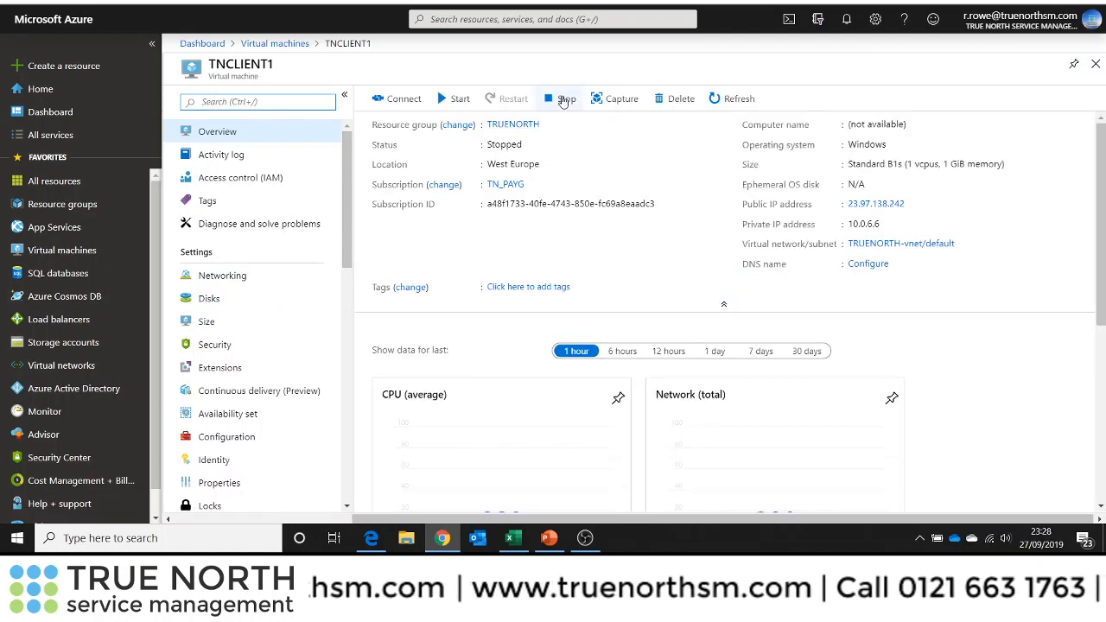
{"action": "left_click", "coordinate": [564, 101]}
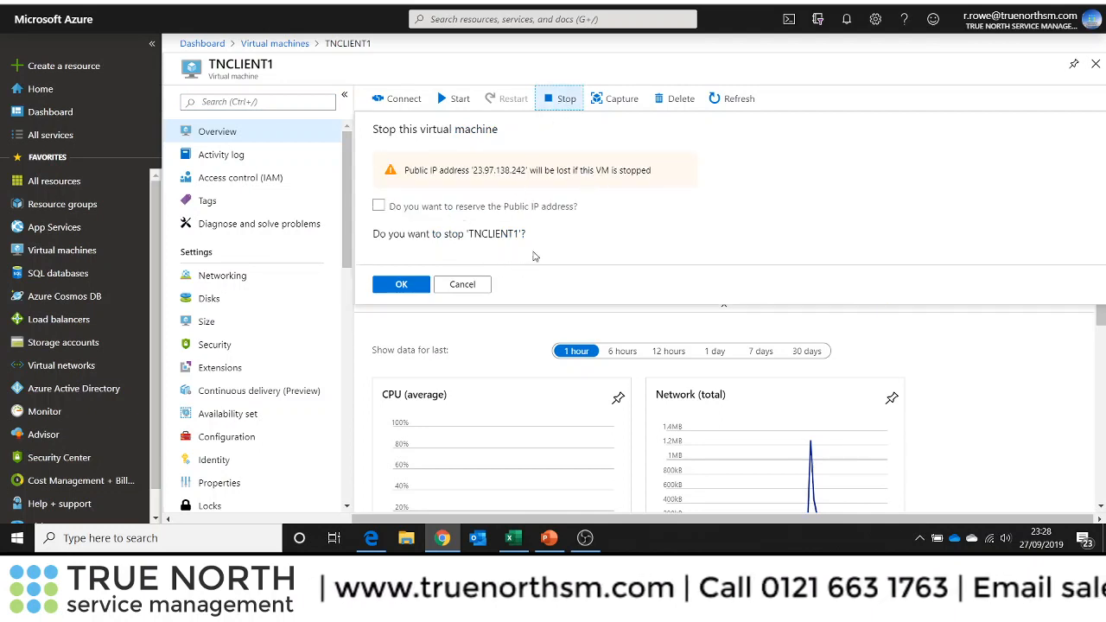
{"action": "left_click", "coordinate": [401, 285]}
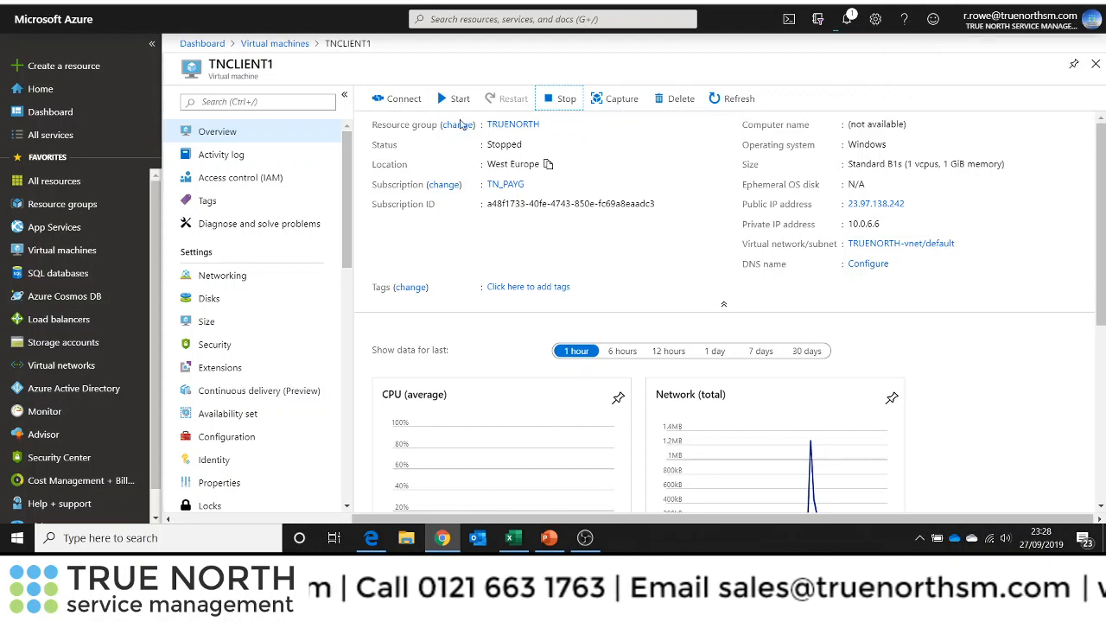
{"action": "left_click", "coordinate": [298, 45]}
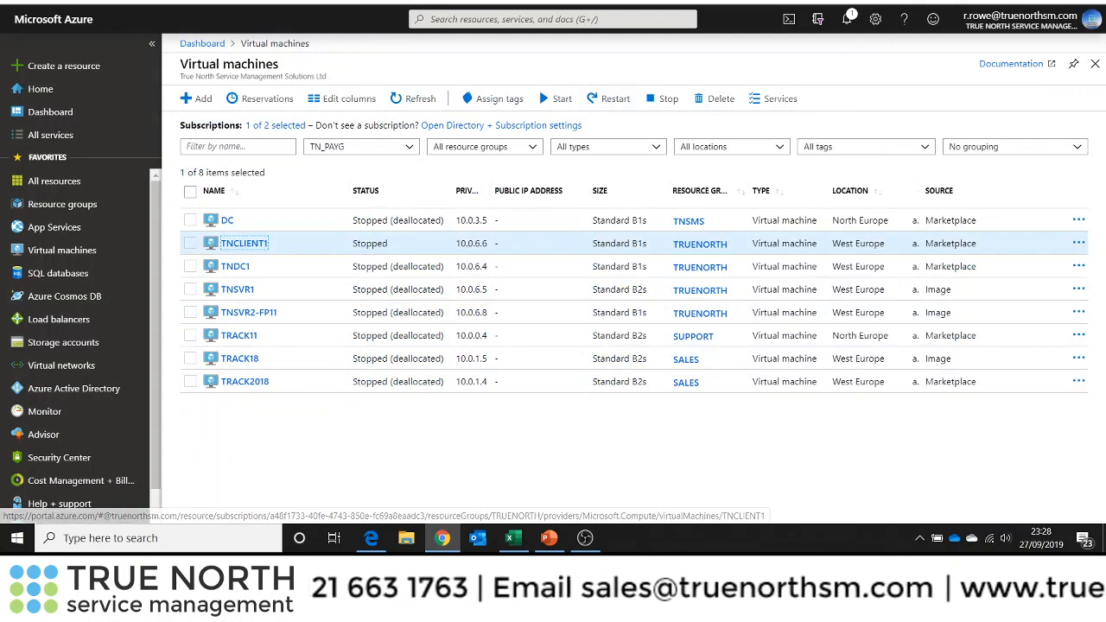
Glance at the disk pricing page and the presentation slide, then return to the virtual machines list
{"action": "key", "text": "ctrl+Tab"}
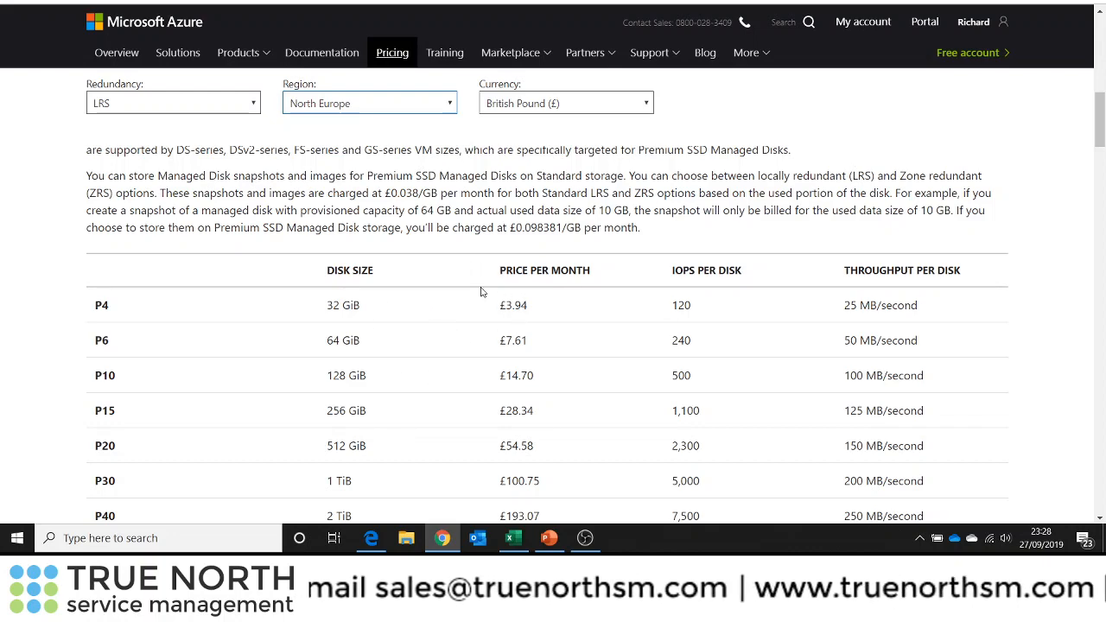
{"action": "left_click", "coordinate": [551, 539]}
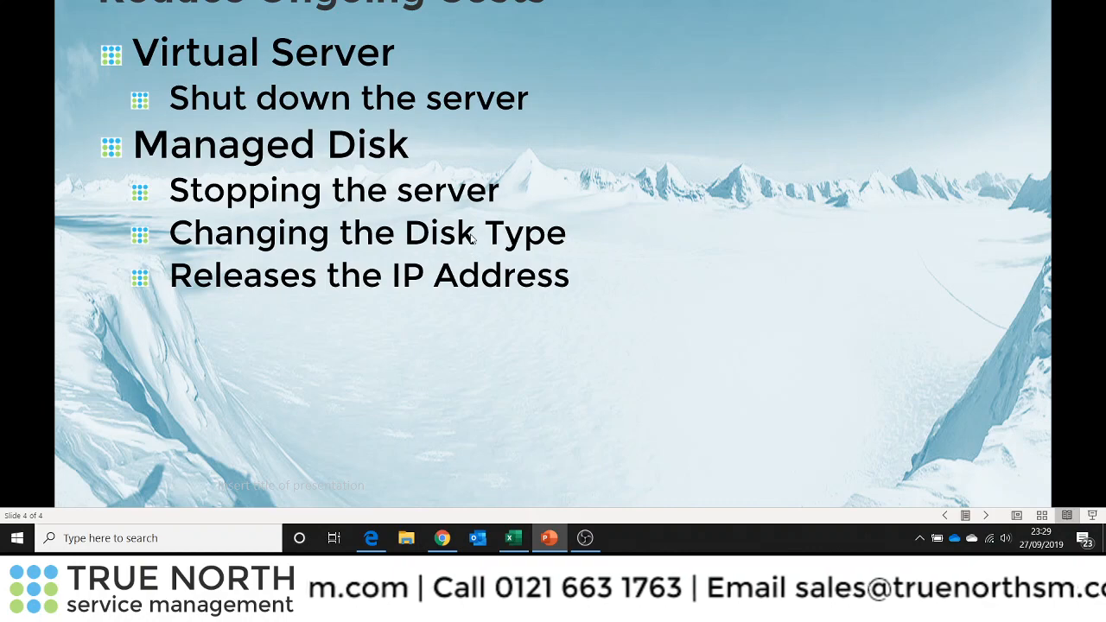
{"action": "left_click", "coordinate": [441, 537]}
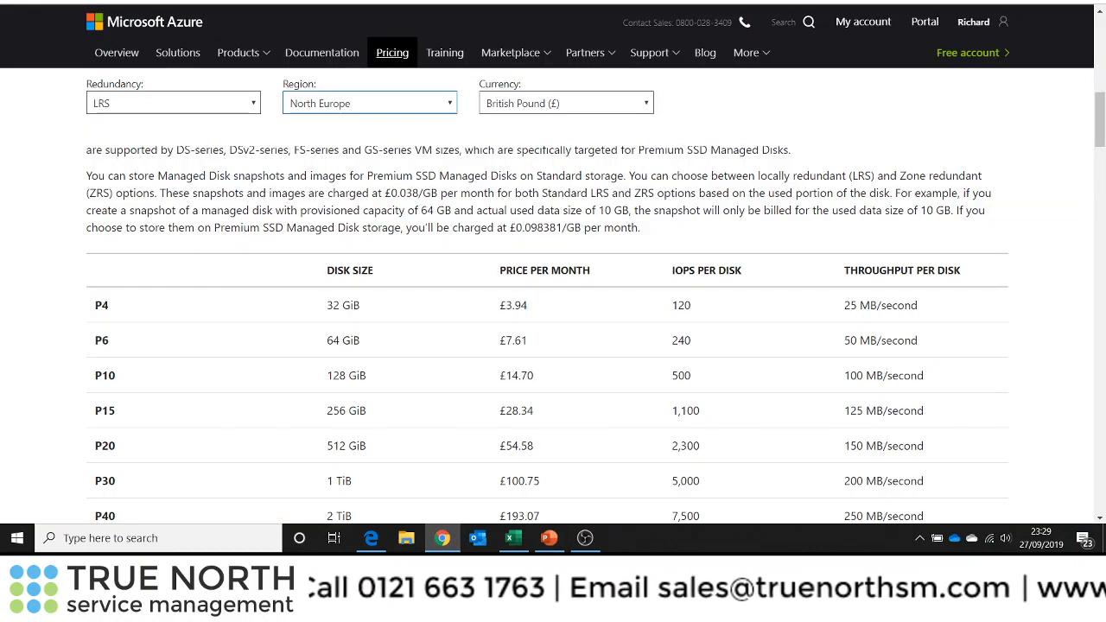
{"action": "key", "text": "ctrl+Tab"}
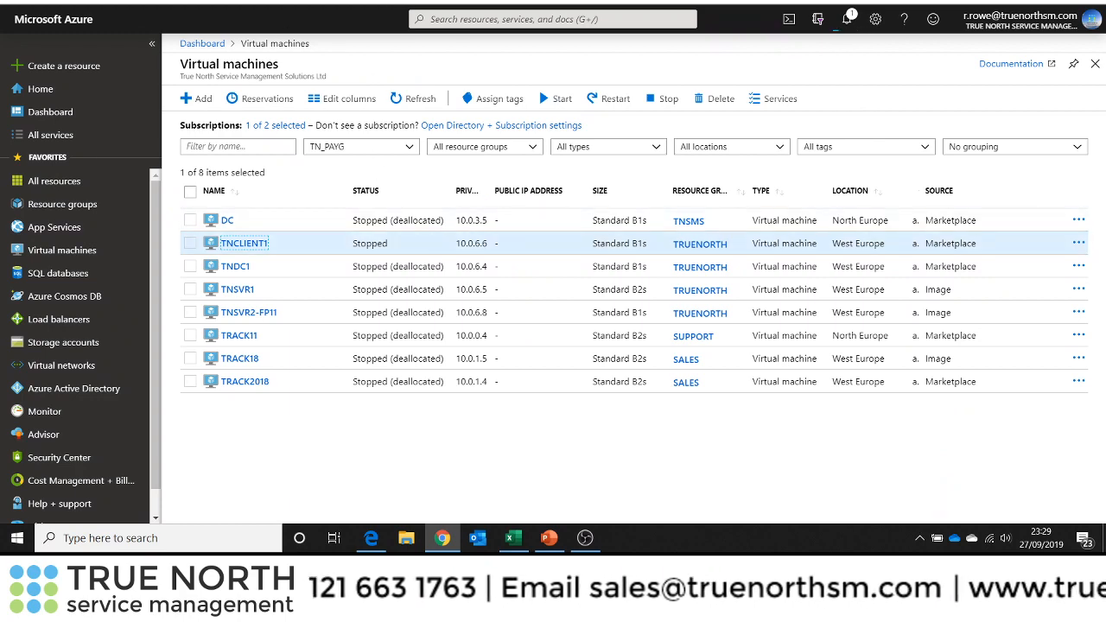
{"action": "key", "text": "ctrl+Tab"}
{"action": "key", "text": "ctrl+shift+Tab"}
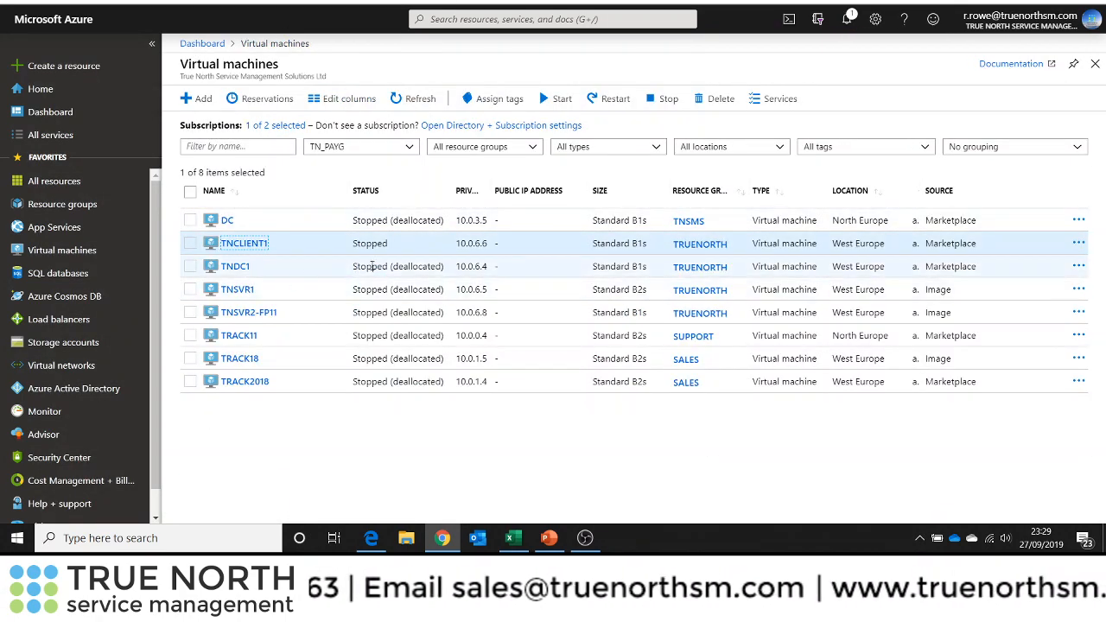
Open the TNSVR1 virtual machine's OS disk configuration and view the available disk account types
{"action": "left_click", "coordinate": [238, 290]}
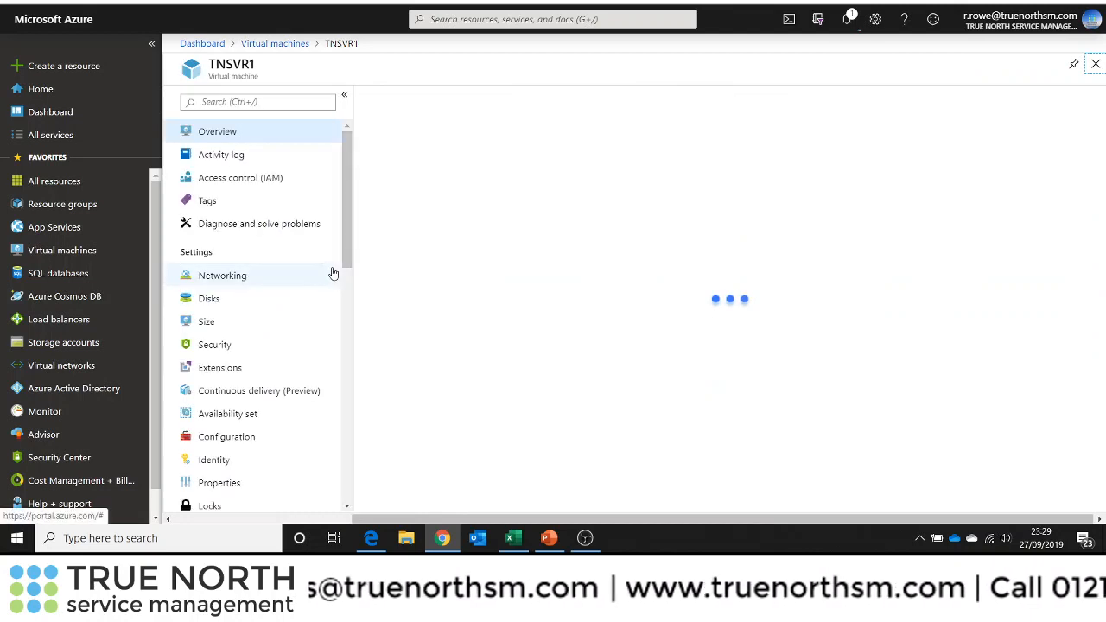
{"action": "left_click", "coordinate": [206, 300]}
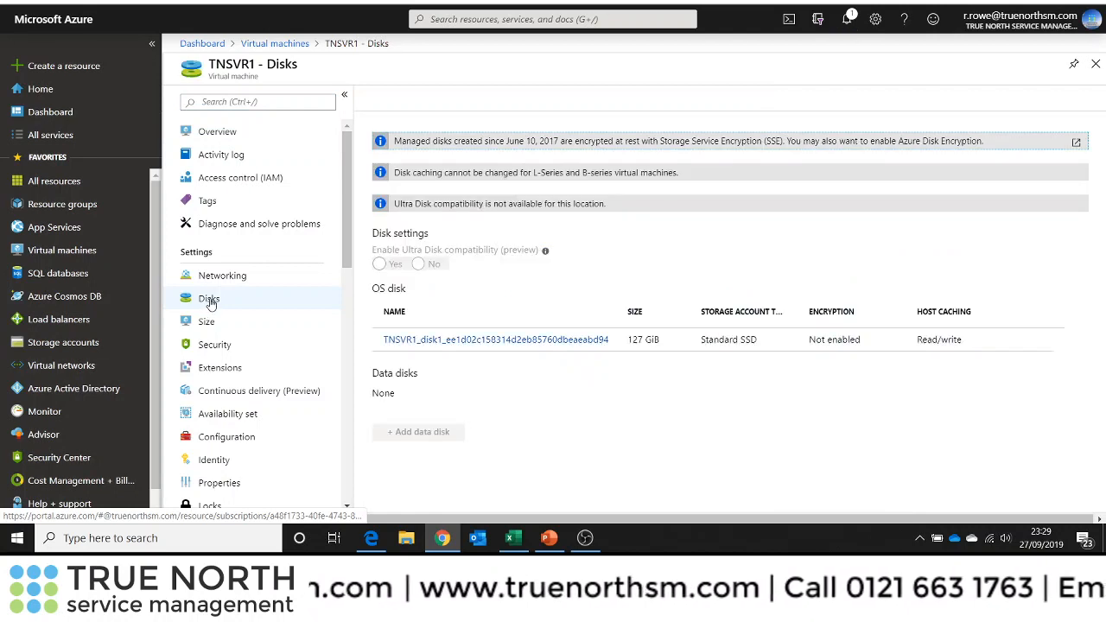
{"action": "left_click", "coordinate": [534, 340]}
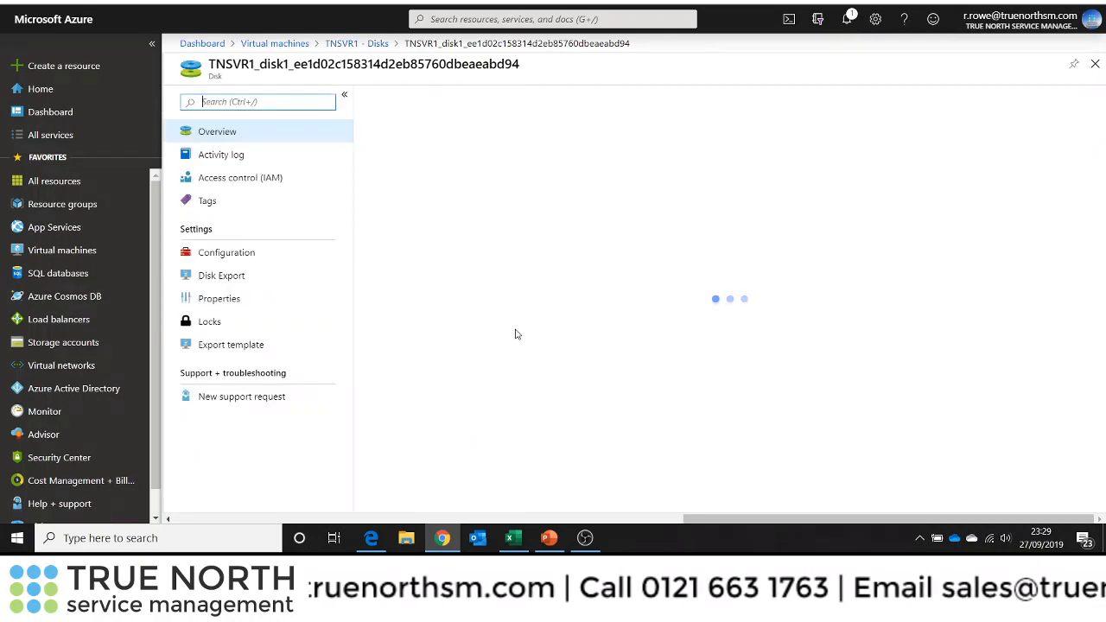
{"action": "left_click", "coordinate": [222, 253]}
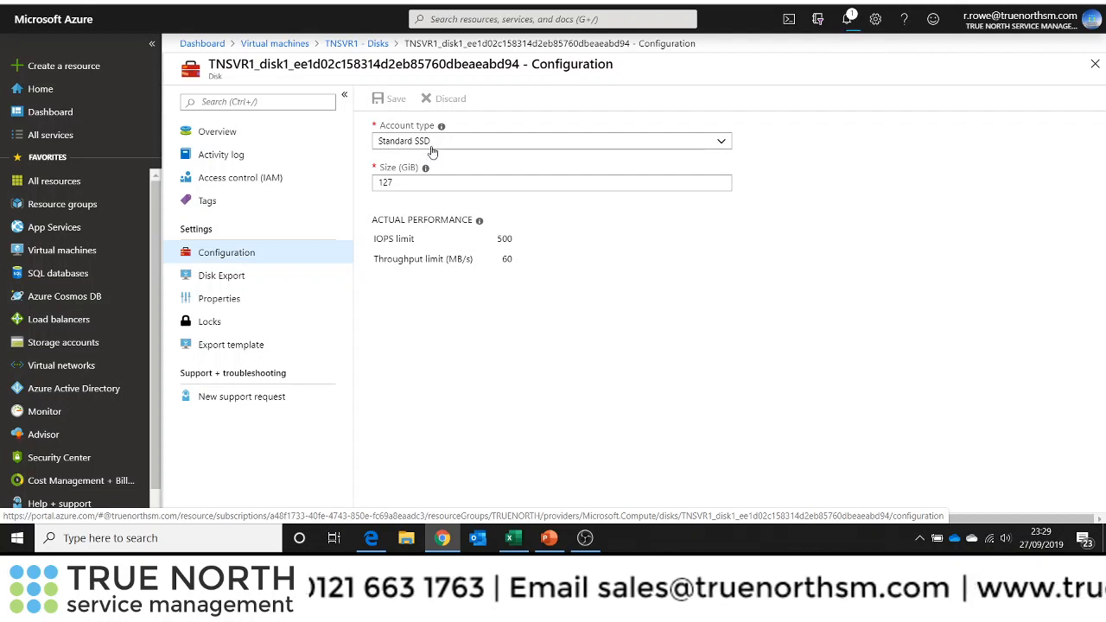
{"action": "left_click", "coordinate": [399, 184]}
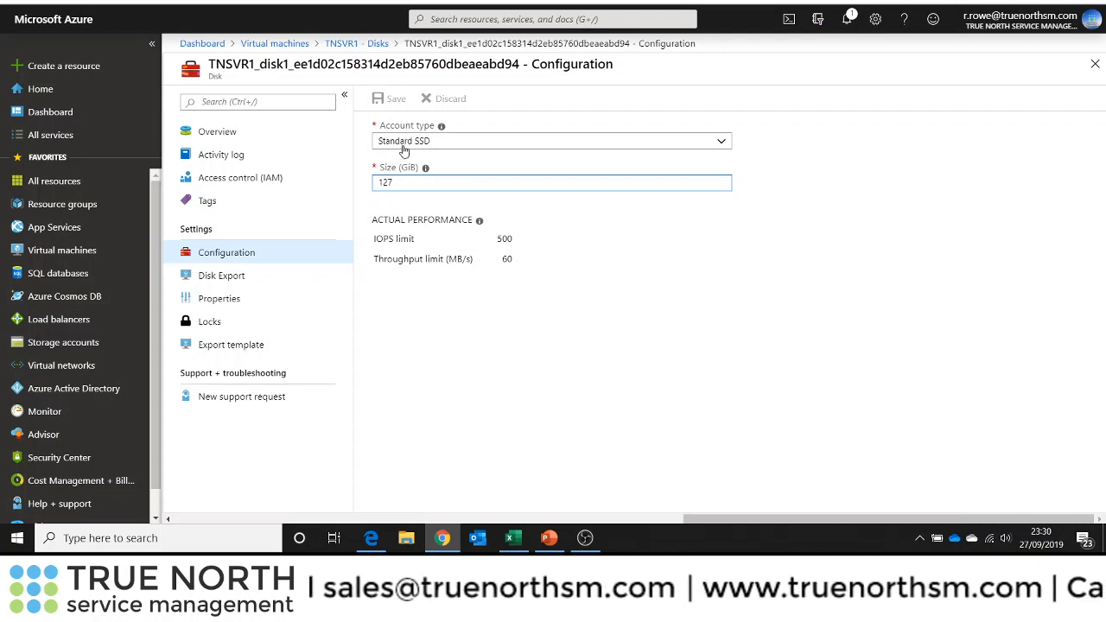
{"action": "left_click", "coordinate": [722, 146]}
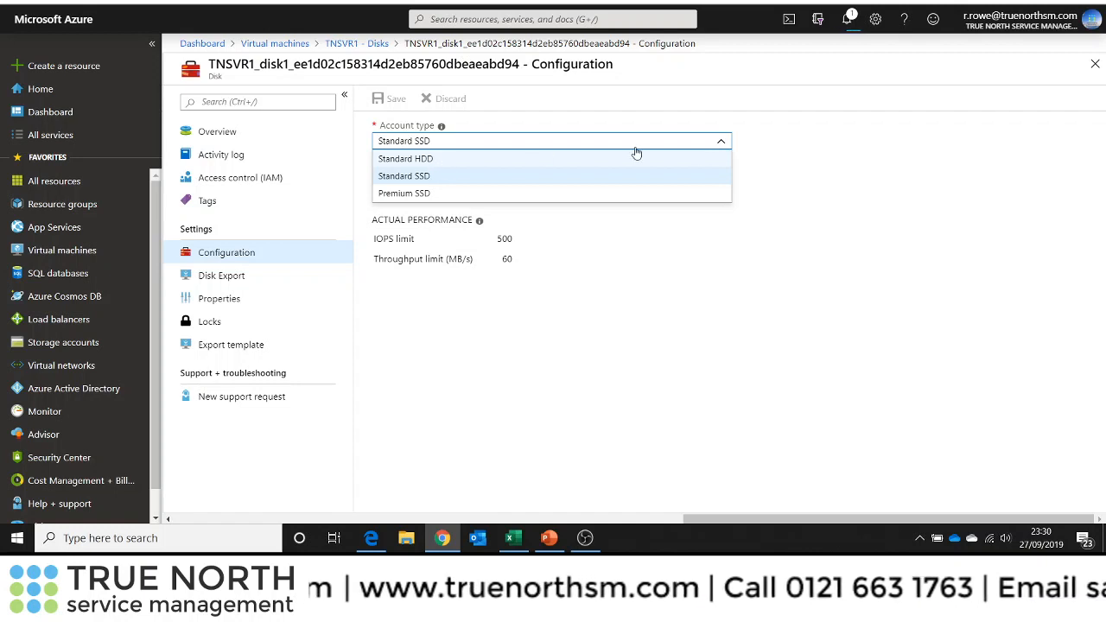
{"action": "left_click", "coordinate": [771, 148]}
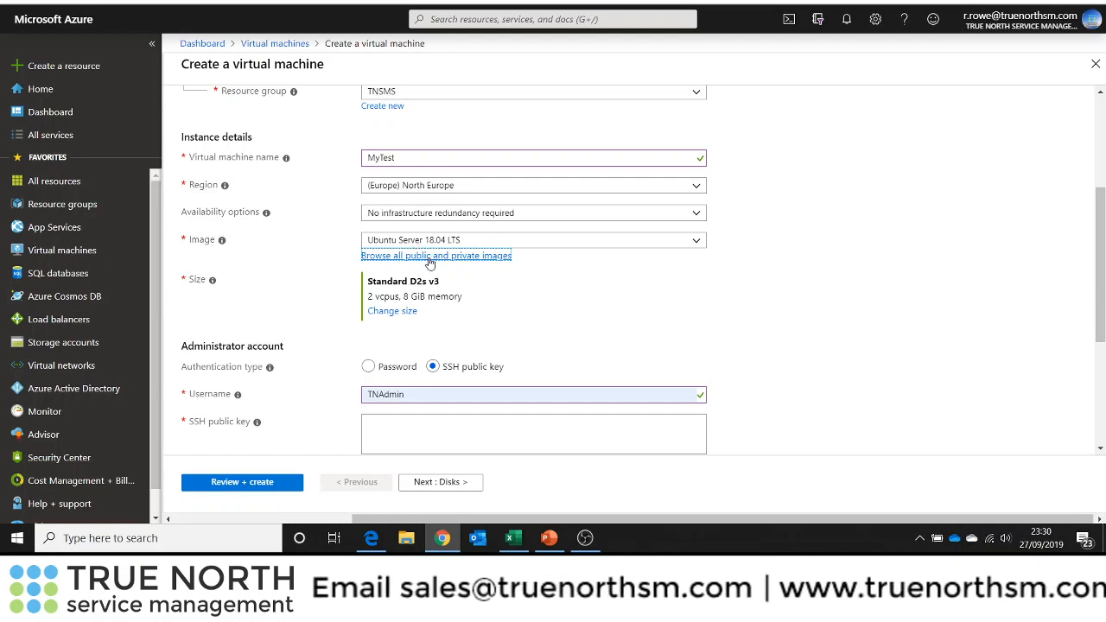
{"action": "left_click", "coordinate": [429, 256]}
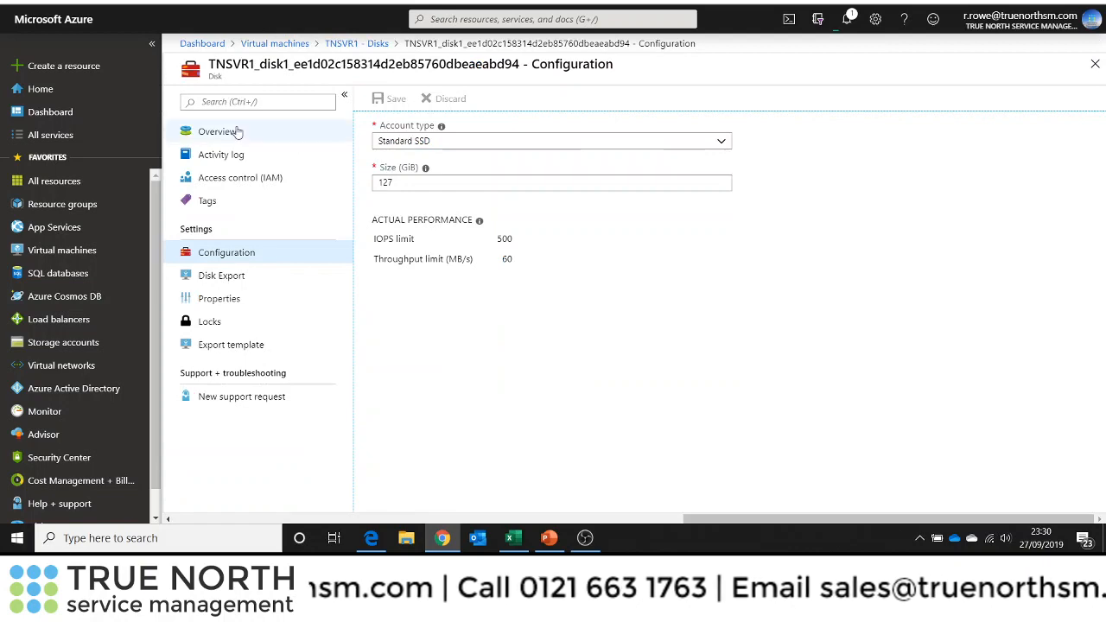
Open the OS disk configuration of the DC virtual machine
{"action": "left_click", "coordinate": [294, 49]}
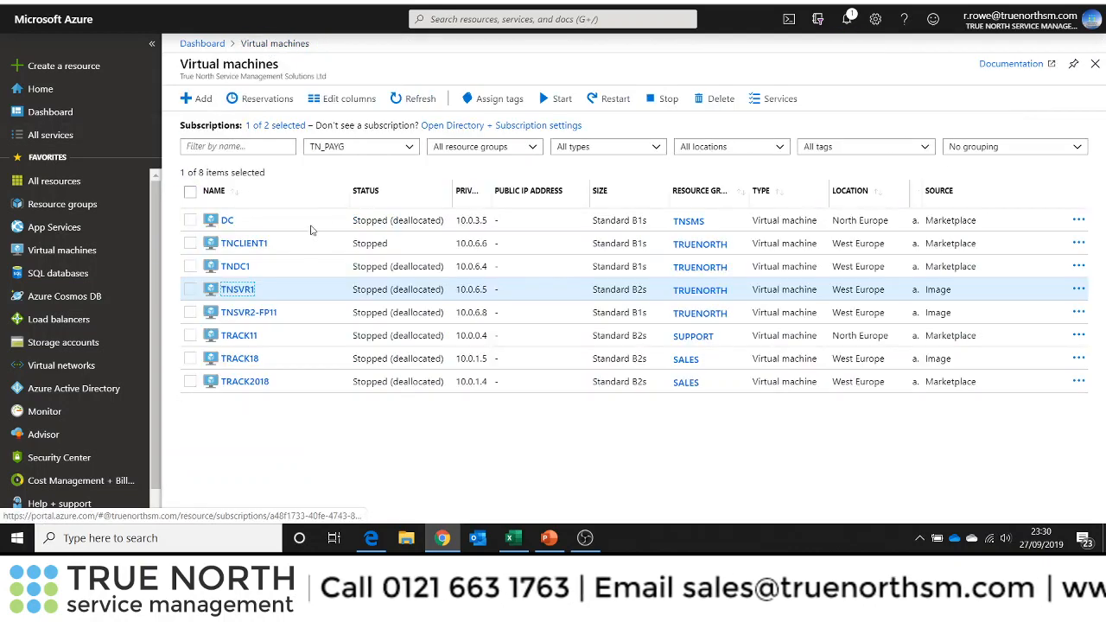
{"action": "left_click", "coordinate": [227, 222]}
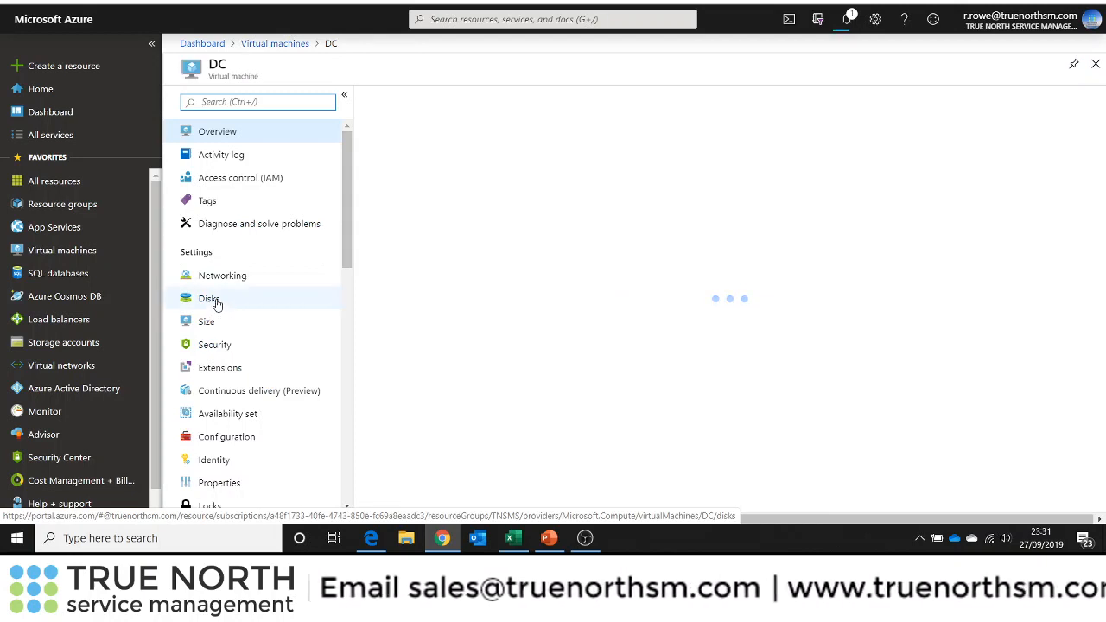
{"action": "left_click", "coordinate": [216, 302]}
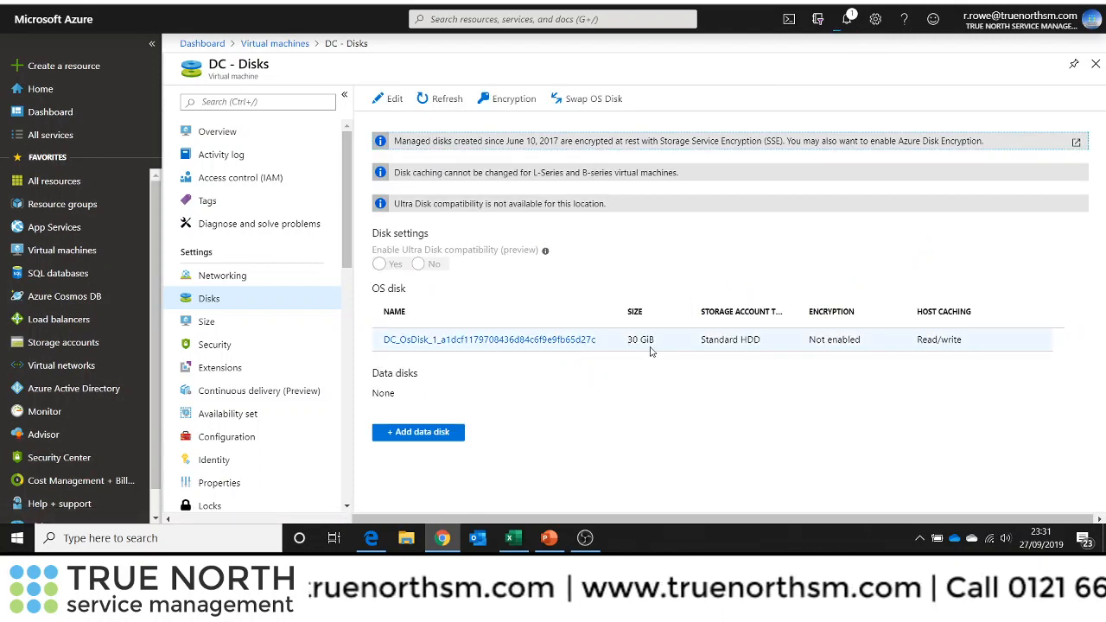
{"action": "left_click", "coordinate": [491, 340]}
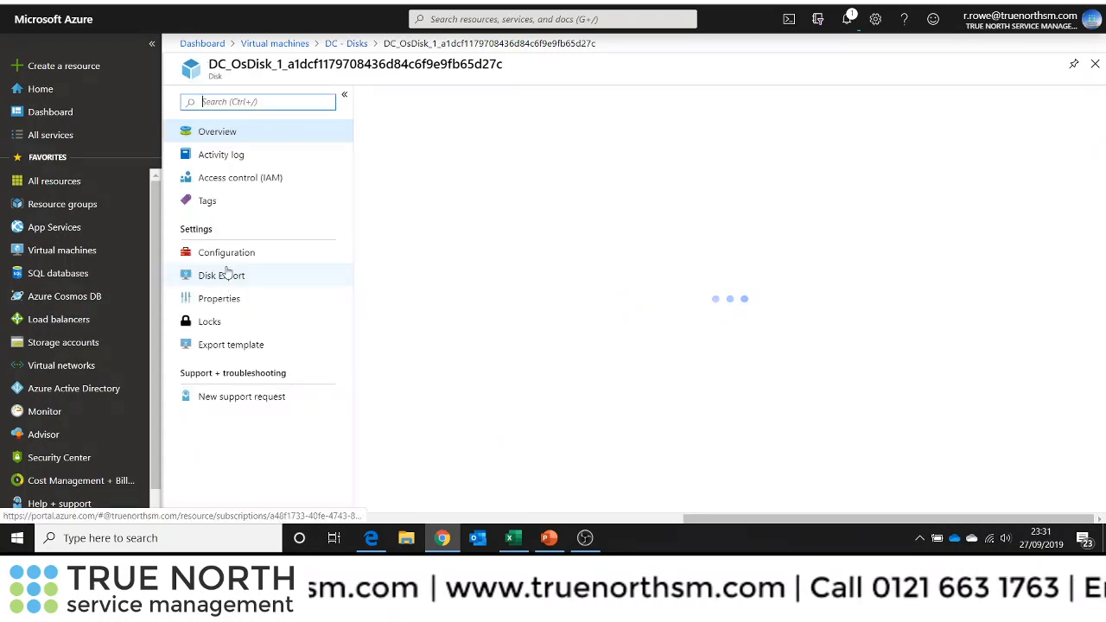
{"action": "left_click", "coordinate": [233, 255]}
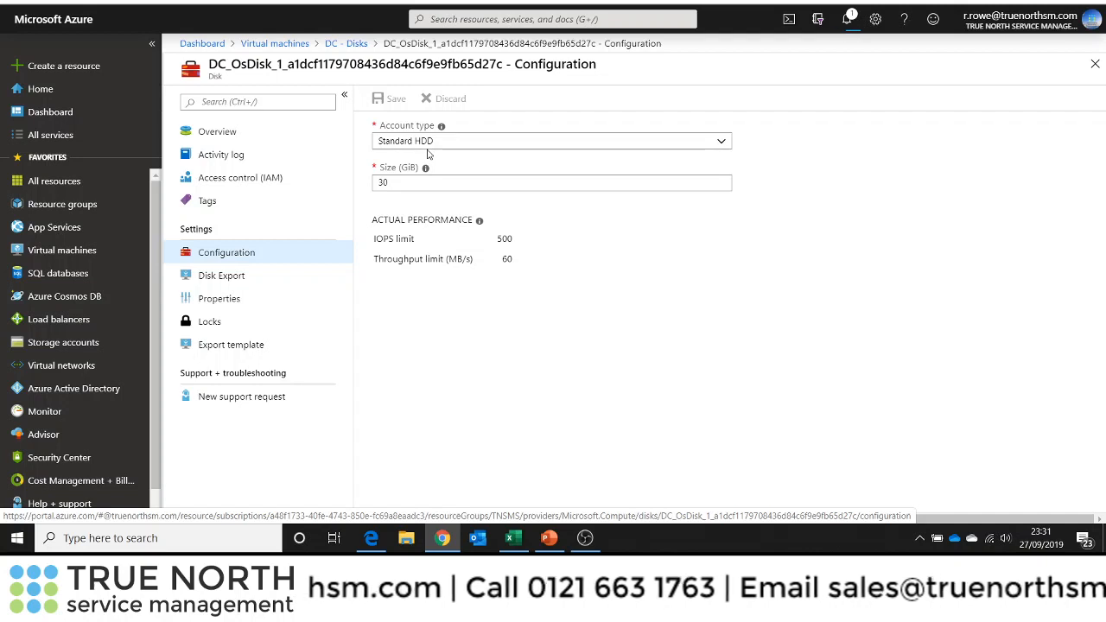
Switch the DC disk's account type to Premium SSD and back to Standard HDD, then discard the unsaved edits
{"action": "left_click", "coordinate": [722, 142]}
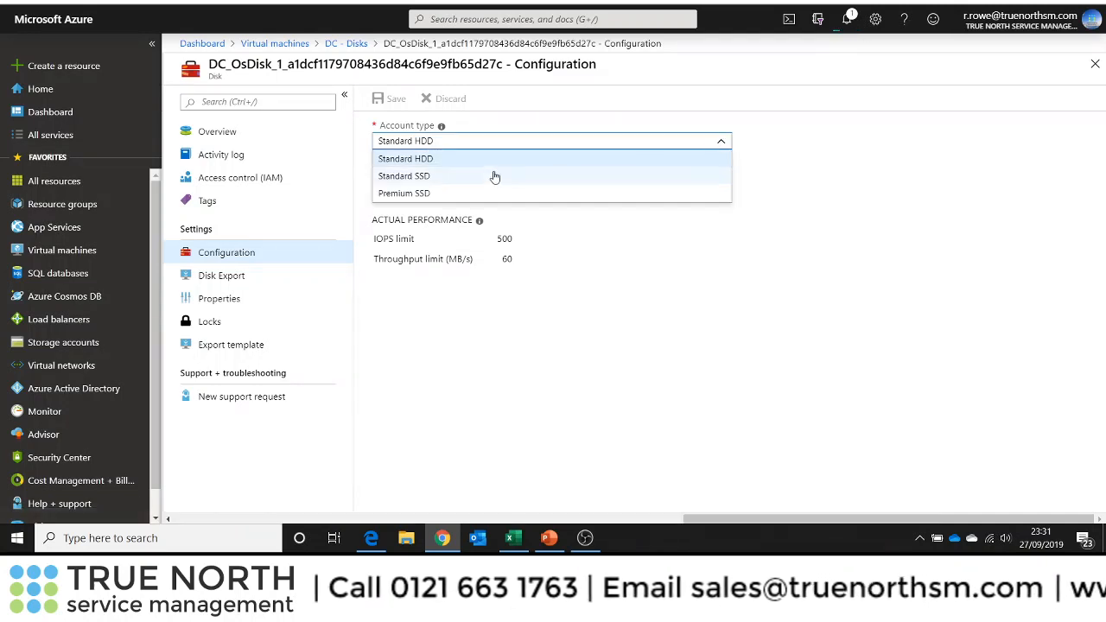
{"action": "left_click", "coordinate": [432, 195]}
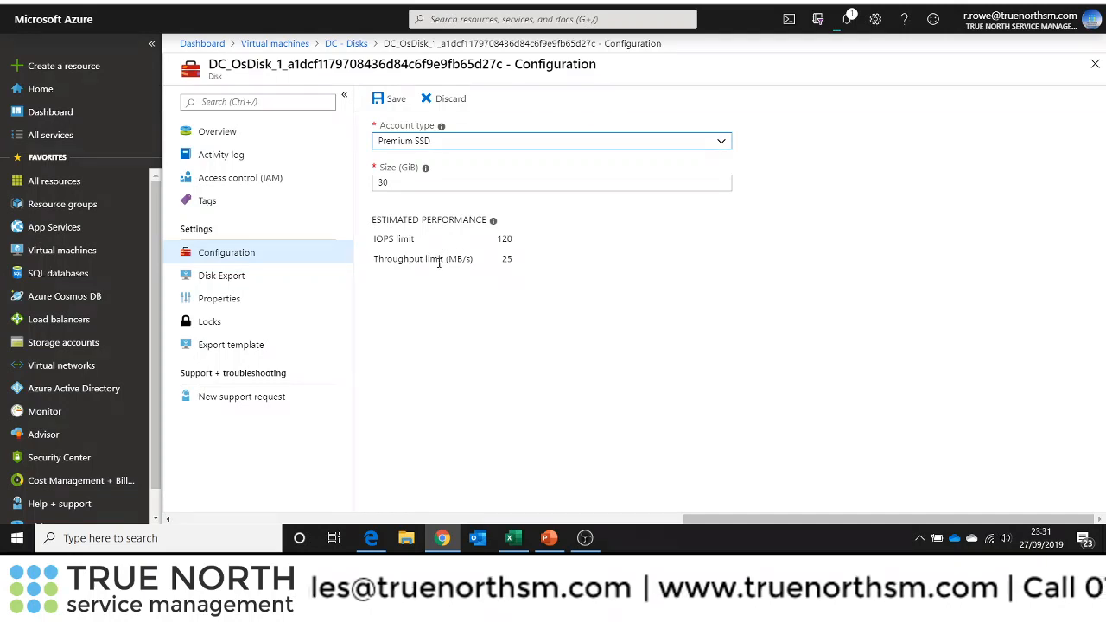
{"action": "left_click", "coordinate": [721, 143]}
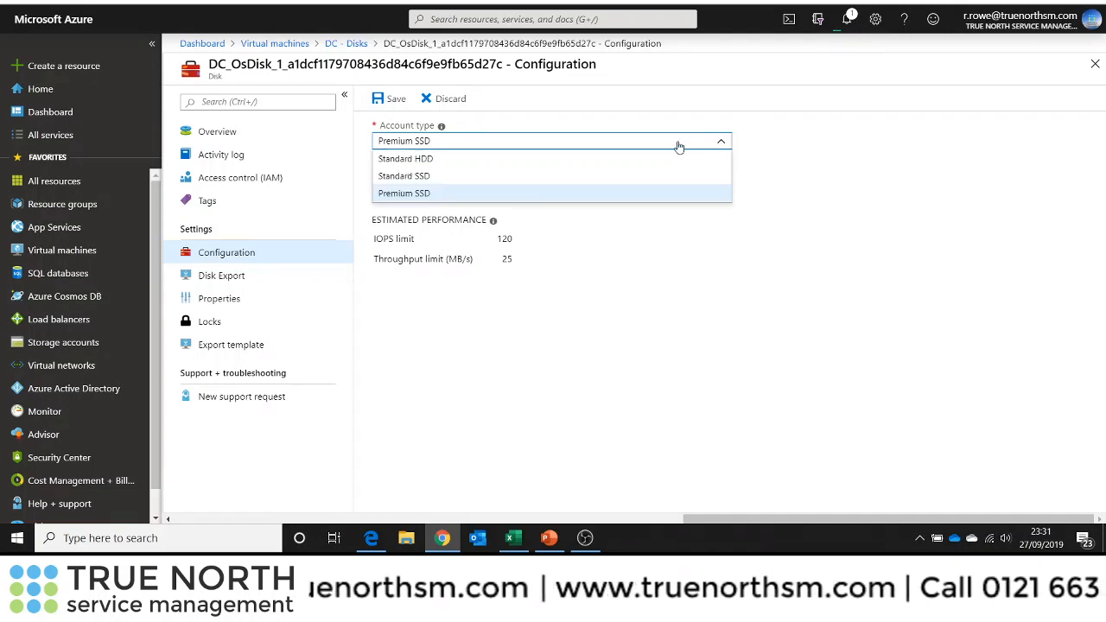
{"action": "left_click", "coordinate": [617, 160]}
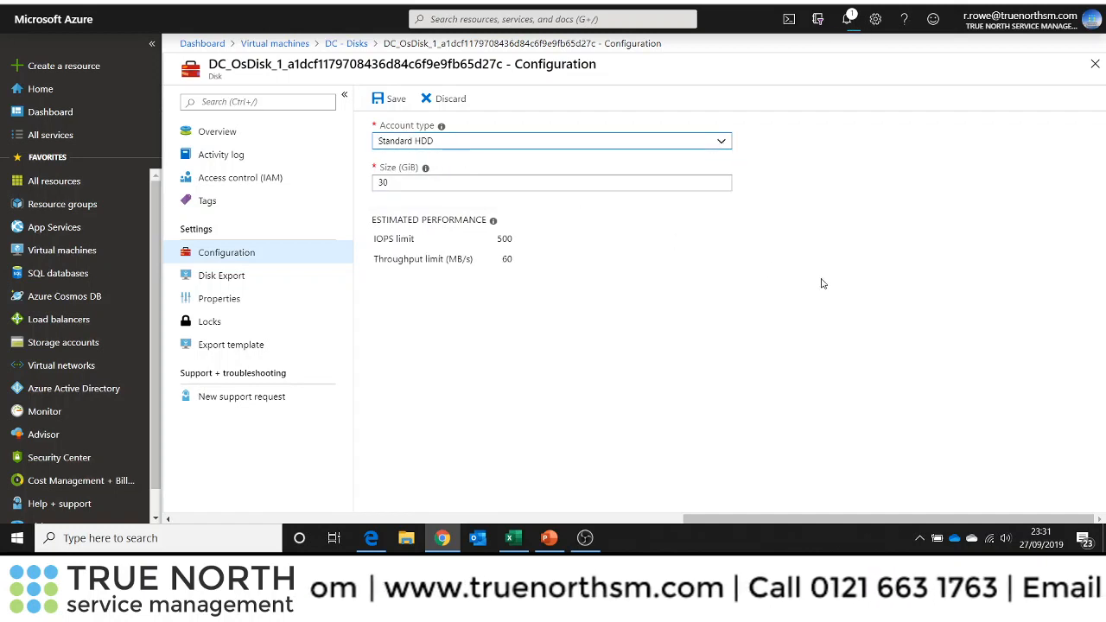
{"action": "left_click", "coordinate": [345, 43]}
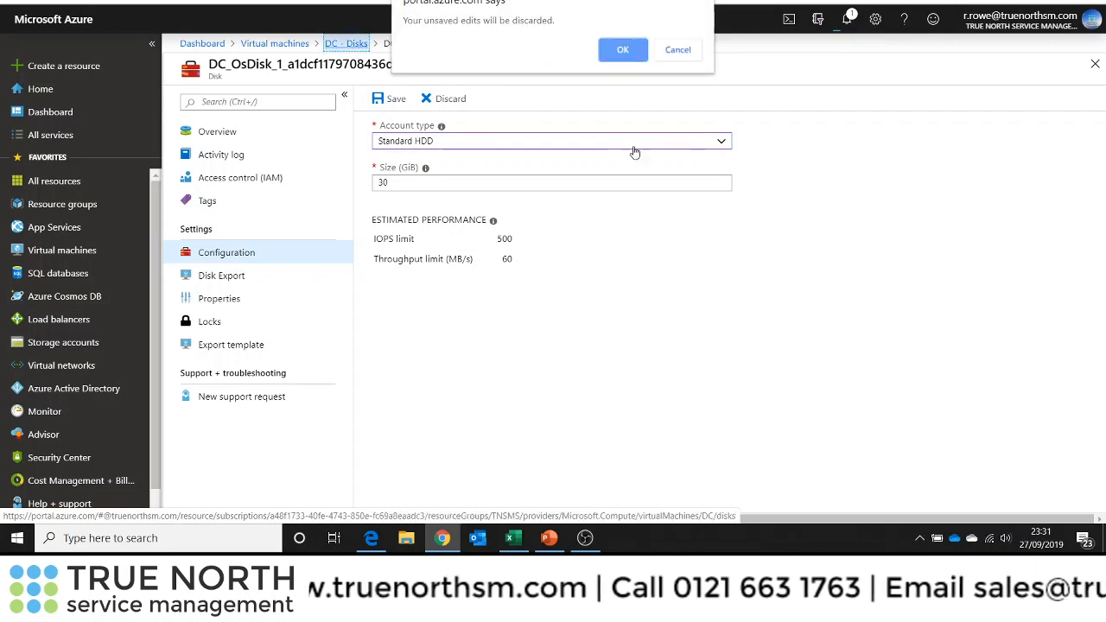
{"action": "left_click", "coordinate": [629, 53]}
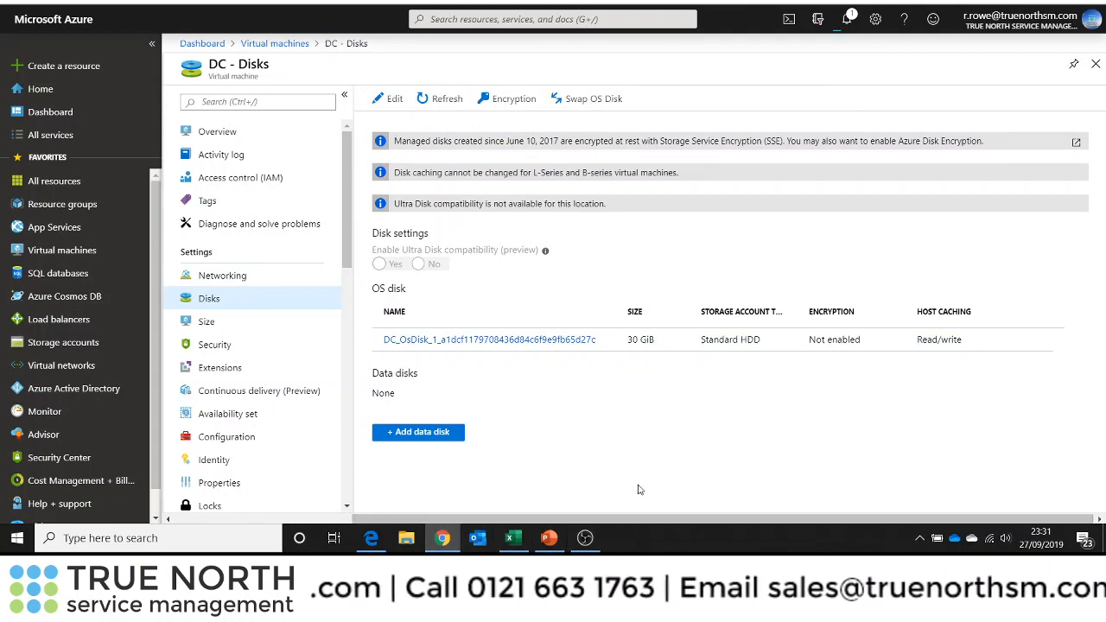
Switch to the AzureDeviceManagement spreadsheet and enter the formula =4*I9 in cell D9
{"action": "left_click", "coordinate": [518, 545]}
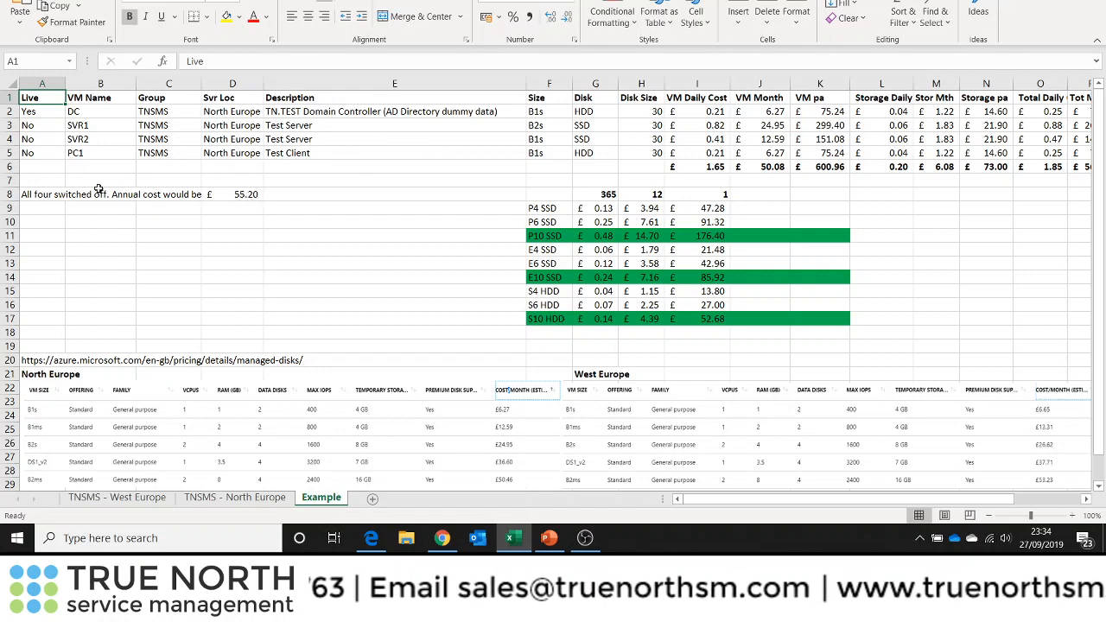
{"action": "left_click", "coordinate": [244, 194]}
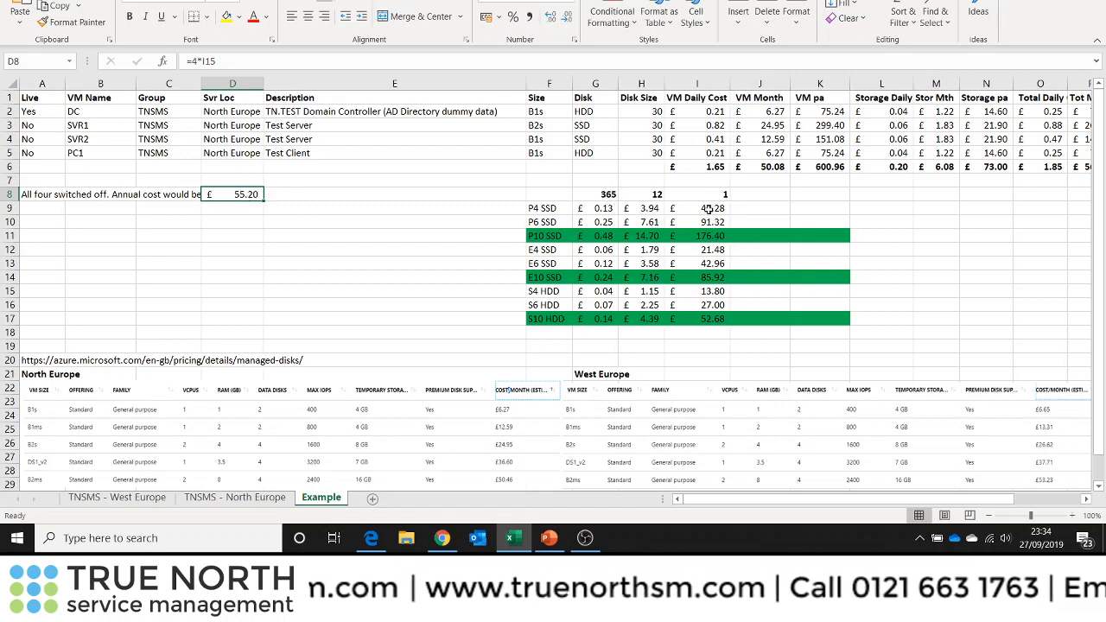
{"action": "left_click", "coordinate": [228, 208]}
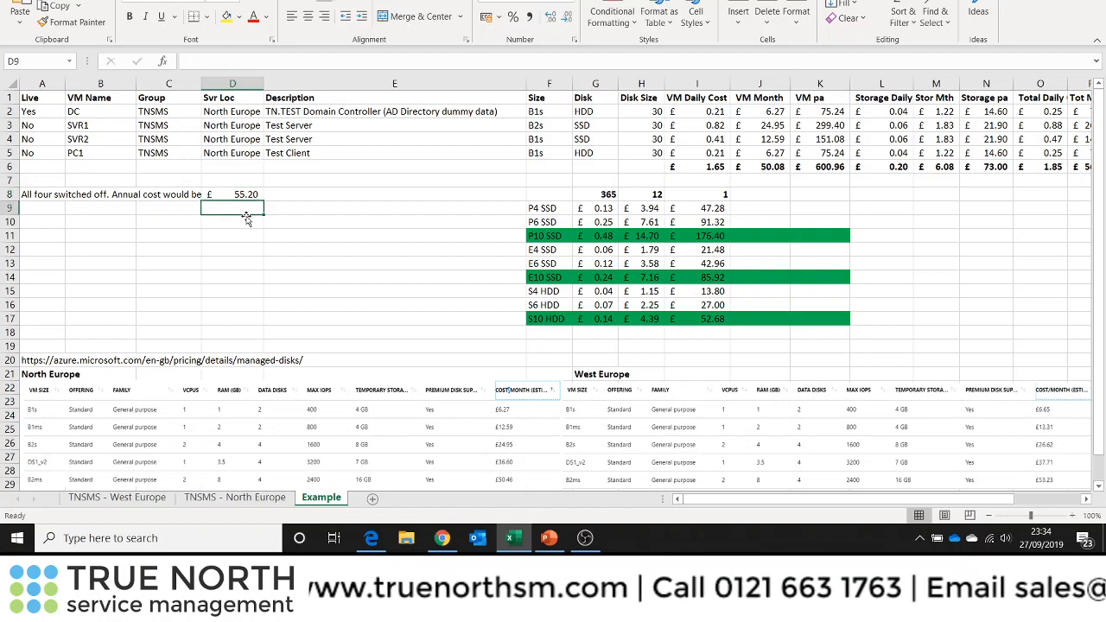
{"action": "type", "text": "=4"}
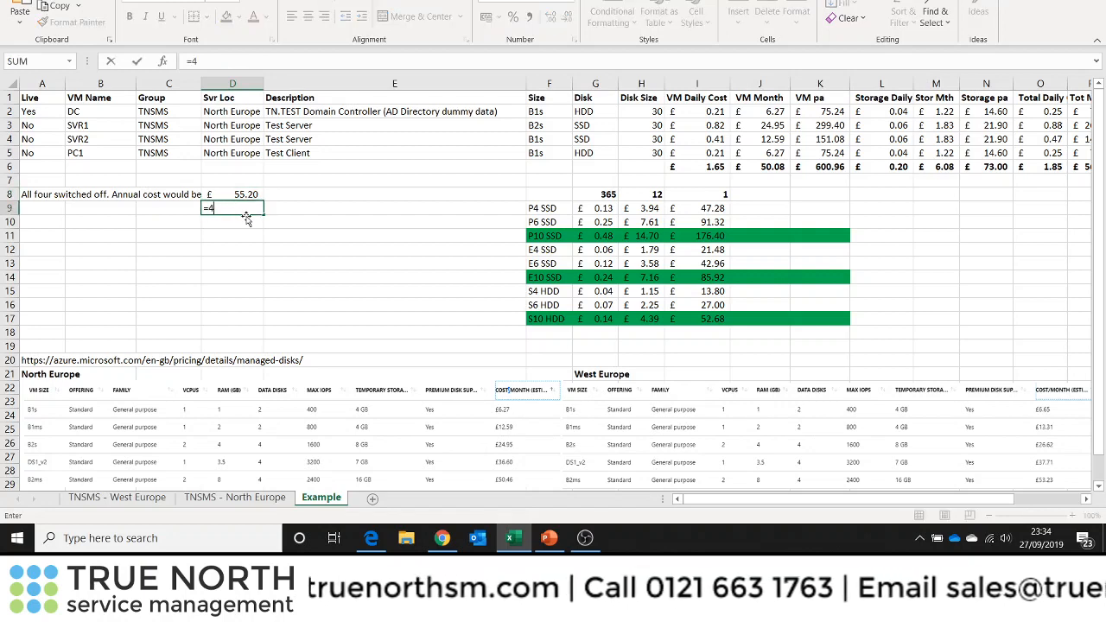
{"action": "type", "text": "*"}
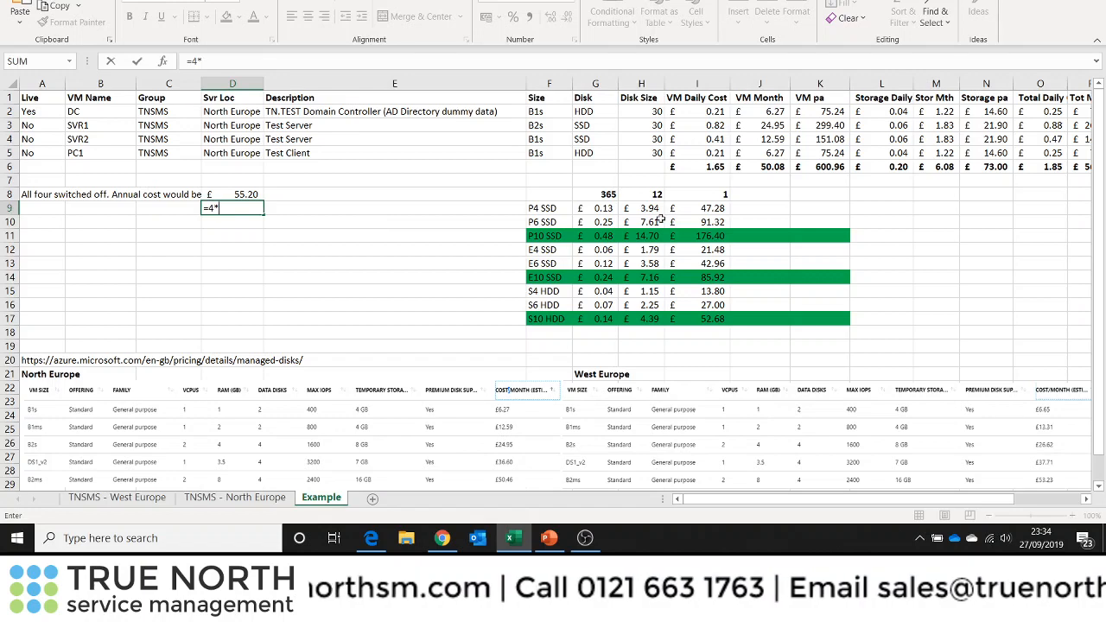
{"action": "left_click", "coordinate": [717, 208]}
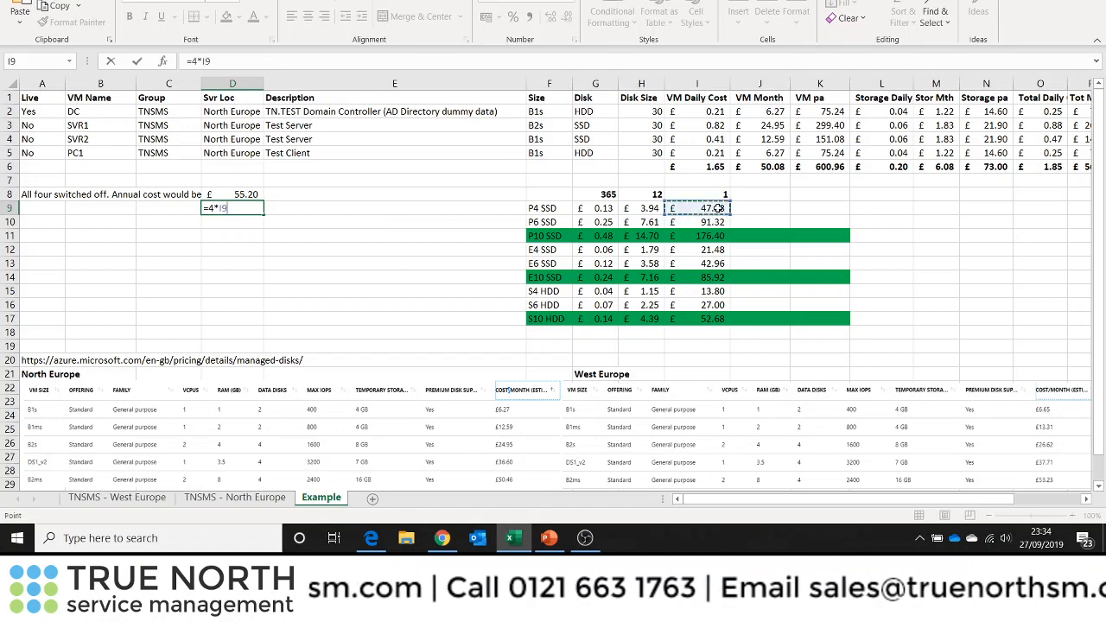
{"action": "key", "text": "Return"}
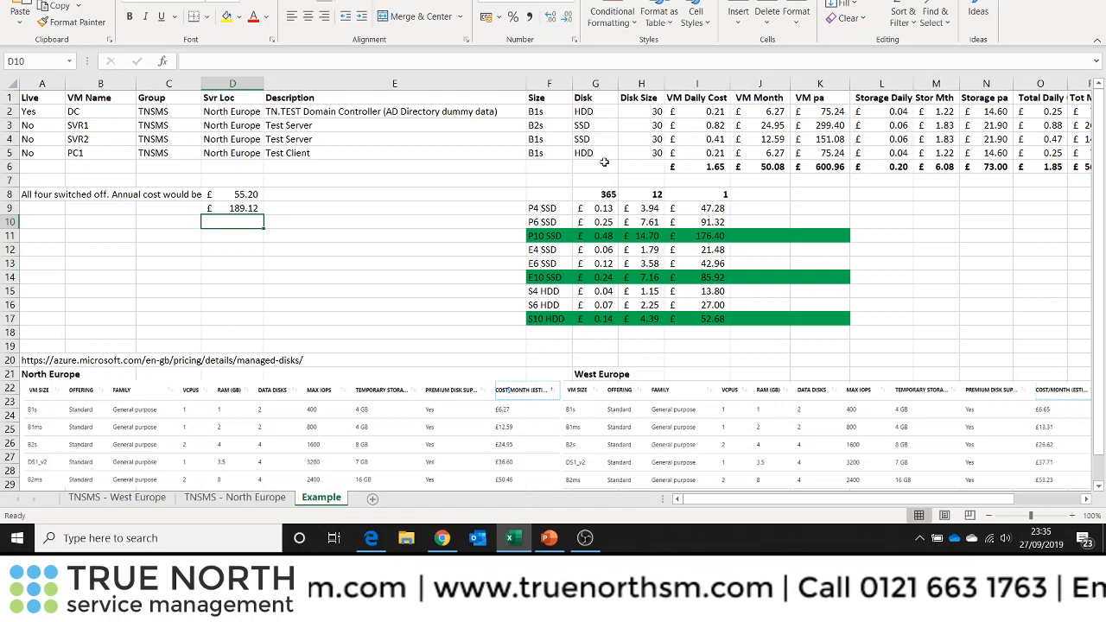
Return to the presentation and advance past its last slide
{"action": "left_click", "coordinate": [549, 539]}
{"action": "left_click", "coordinate": [527, 397]}
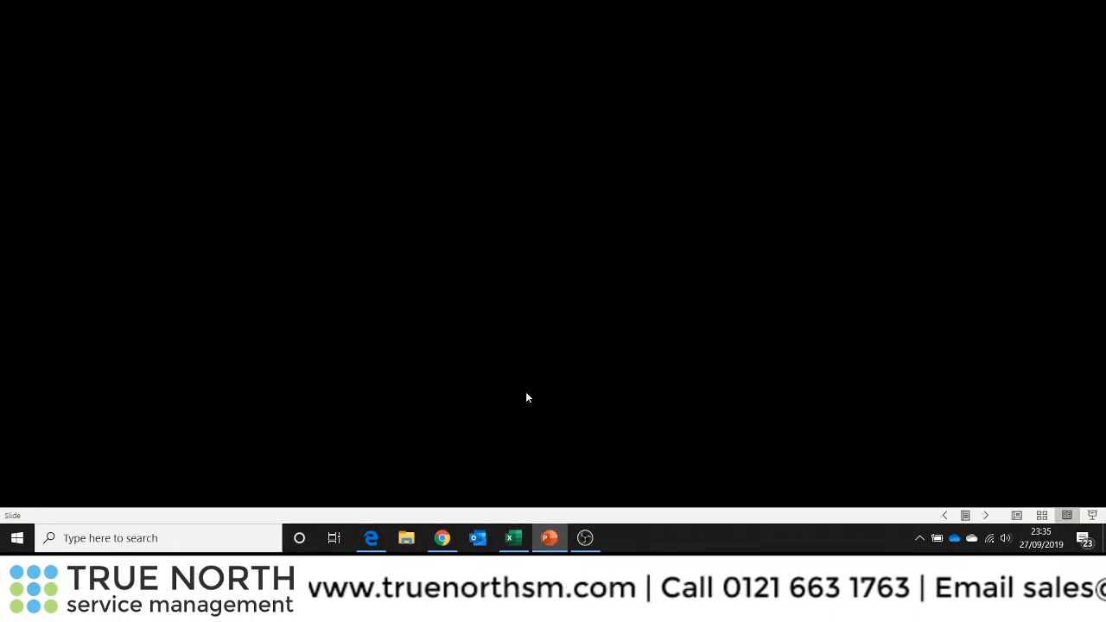